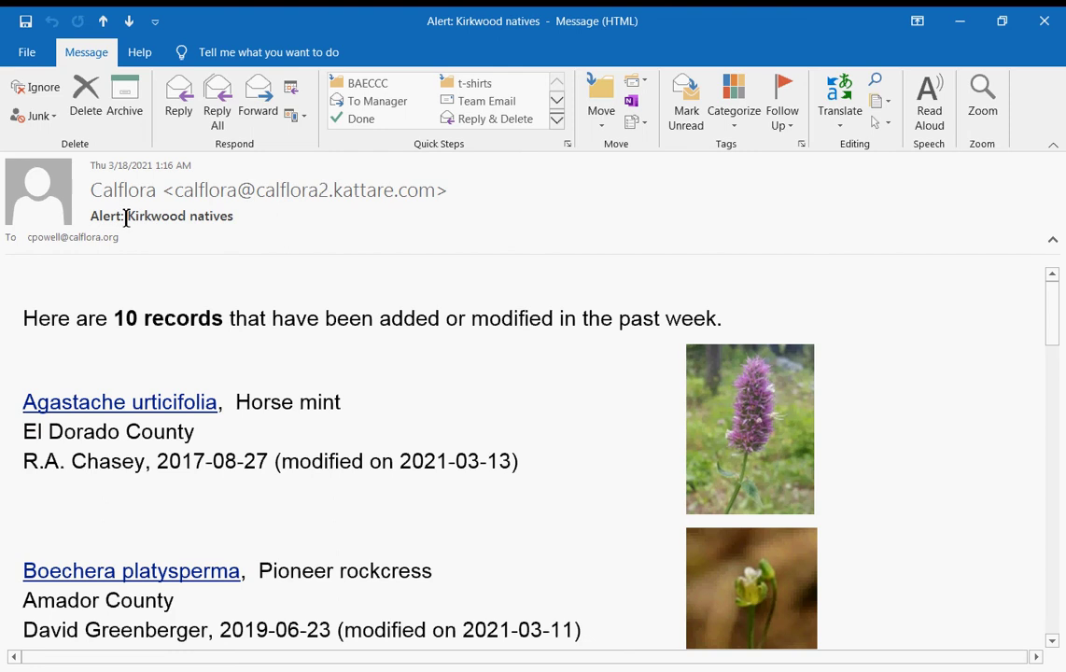
Step: In the Kirkwood natives alert email, open the Brickellia grandiflora observation via its photo link
{"action": "left_click_drag", "start_coordinate": [131, 220], "coordinate": [184, 220]}
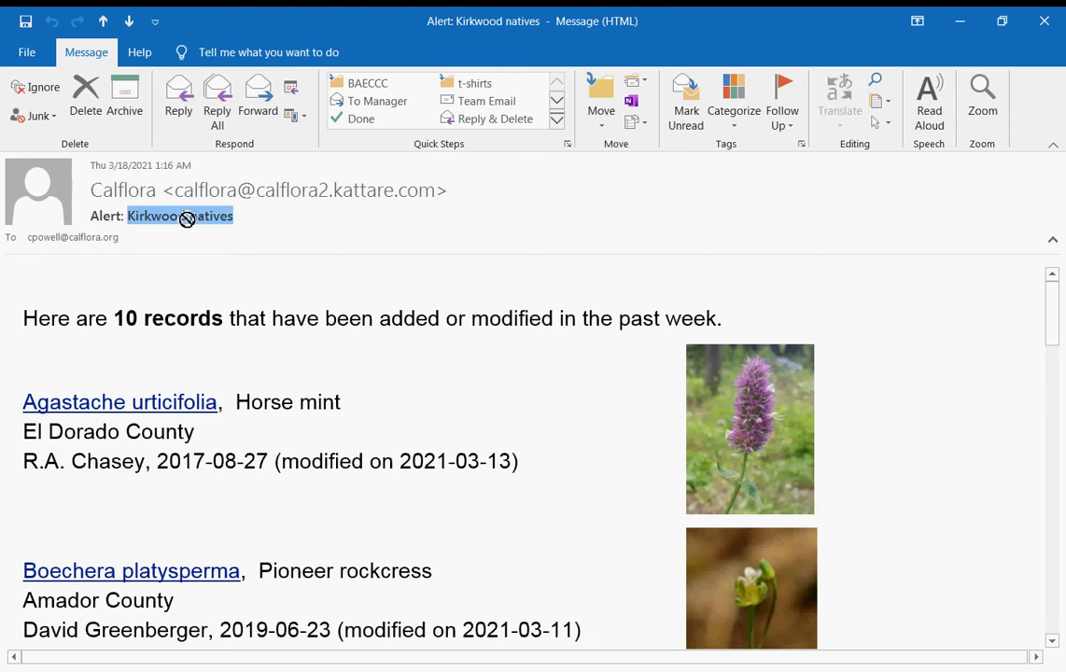
{"action": "left_click", "coordinate": [339, 322]}
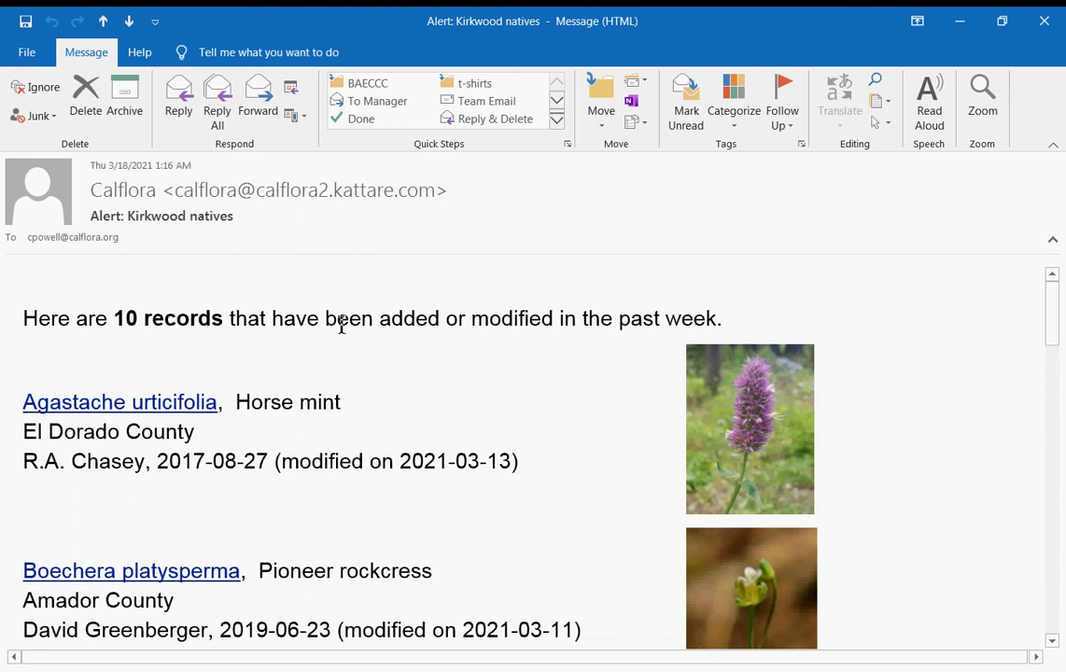
{"action": "scroll", "coordinate": [474, 445], "scroll_direction": "down", "scroll_amount": 3}
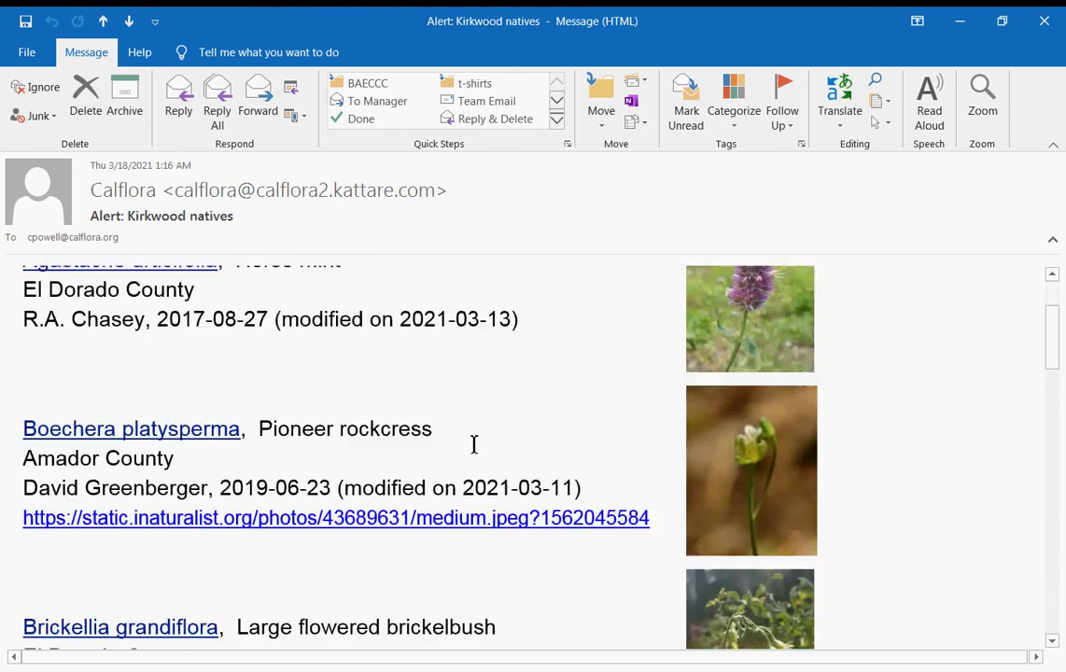
{"action": "scroll", "coordinate": [474, 444], "scroll_direction": "down", "scroll_amount": 3}
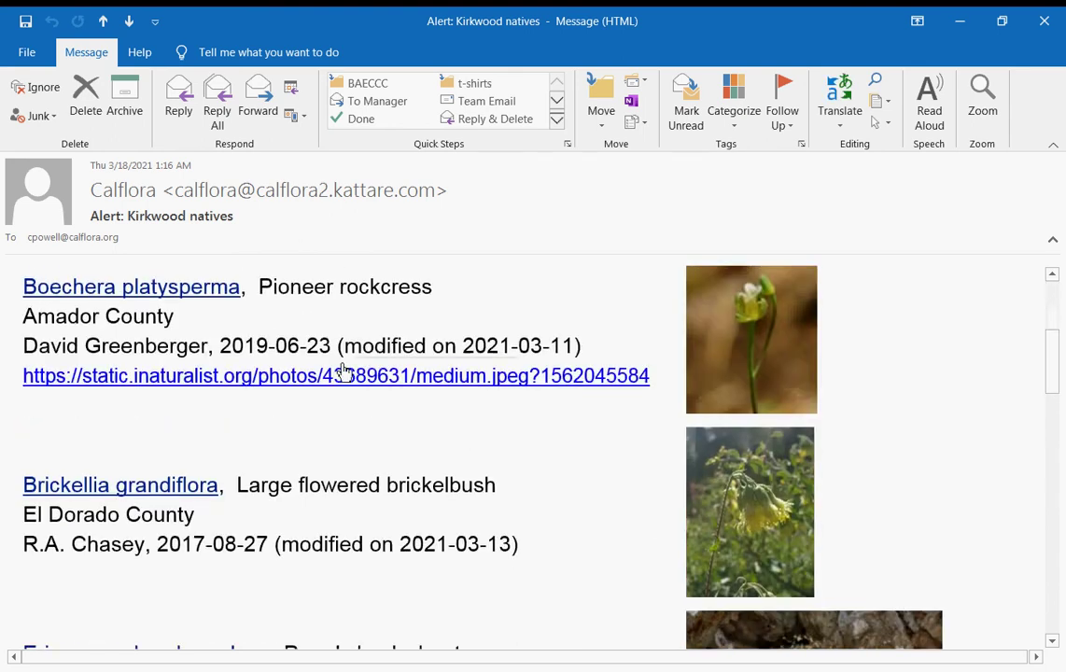
{"action": "scroll", "coordinate": [406, 462], "scroll_direction": "down", "scroll_amount": 4}
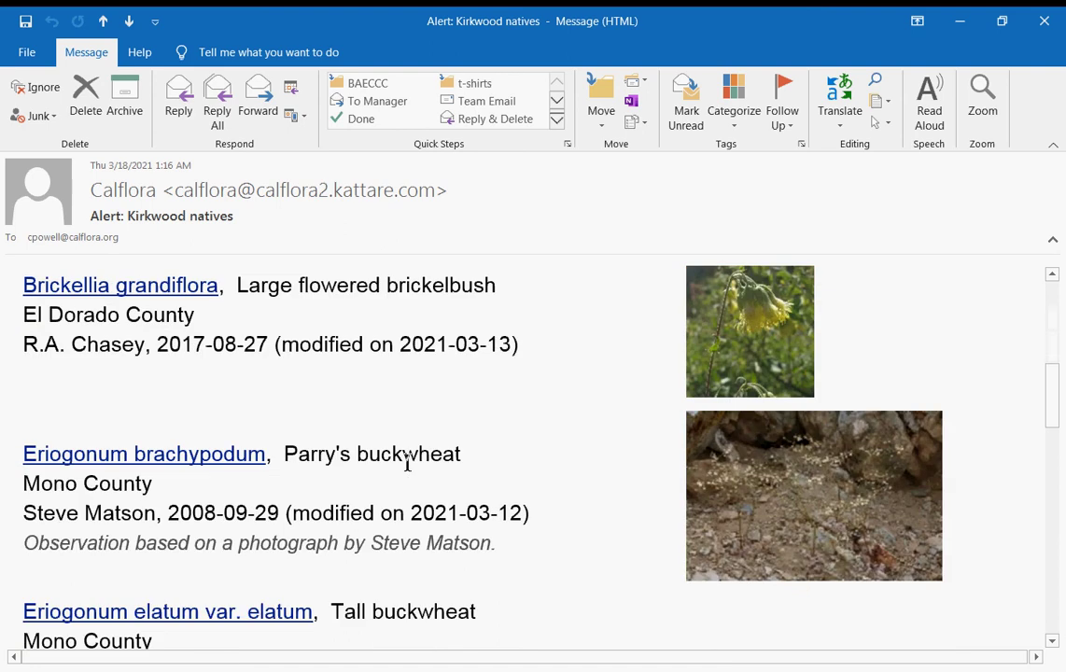
{"action": "scroll", "coordinate": [407, 462], "scroll_direction": "up", "scroll_amount": 2}
{"action": "scroll", "coordinate": [407, 462], "scroll_direction": "up", "scroll_amount": 2}
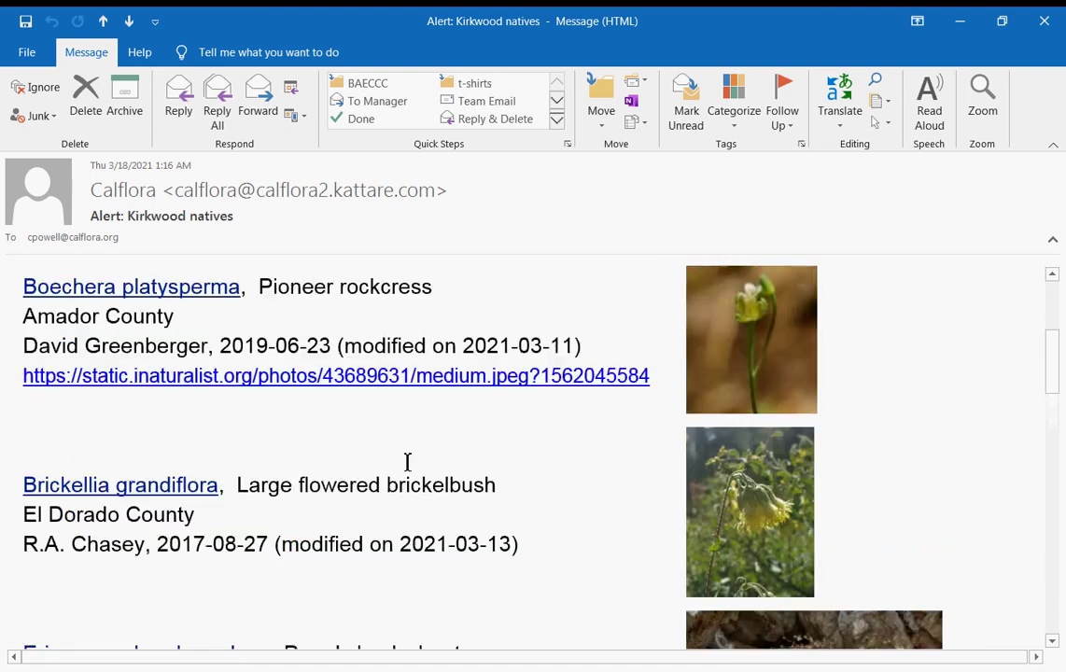
{"action": "scroll", "coordinate": [407, 462], "scroll_direction": "down", "scroll_amount": 3}
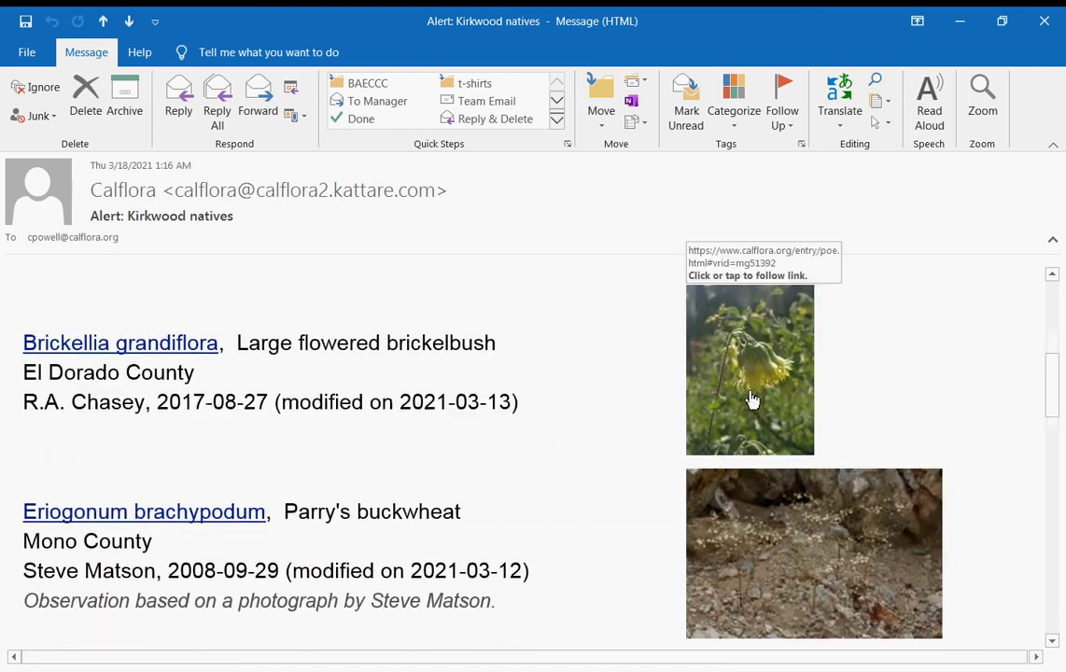
{"action": "left_click", "coordinate": [752, 399]}
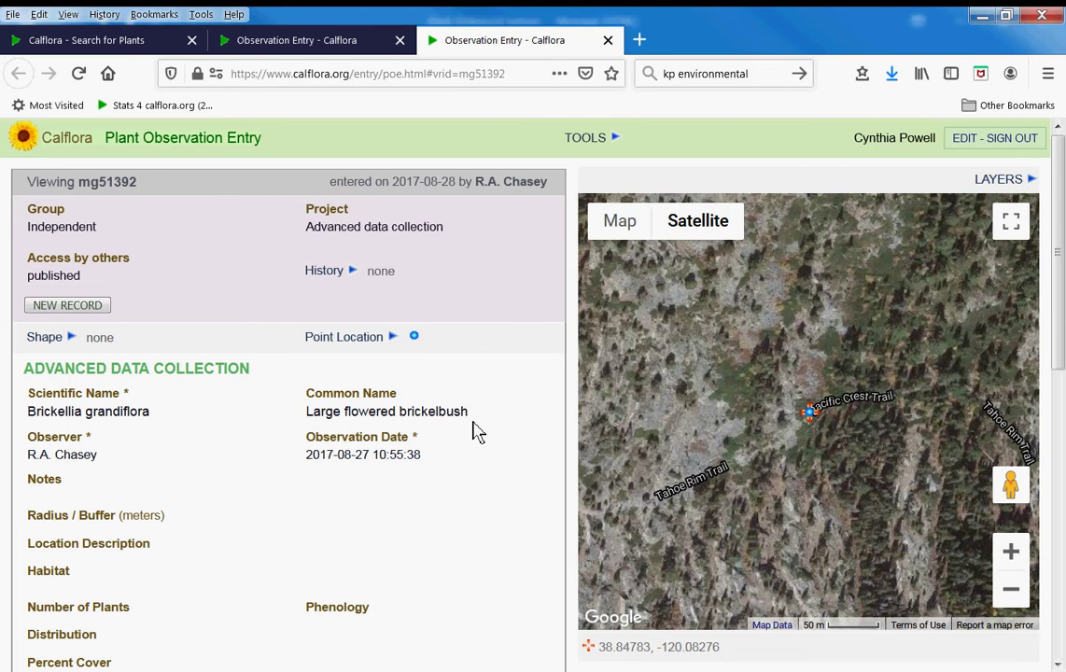
{"action": "double_click", "coordinate": [330, 457]}
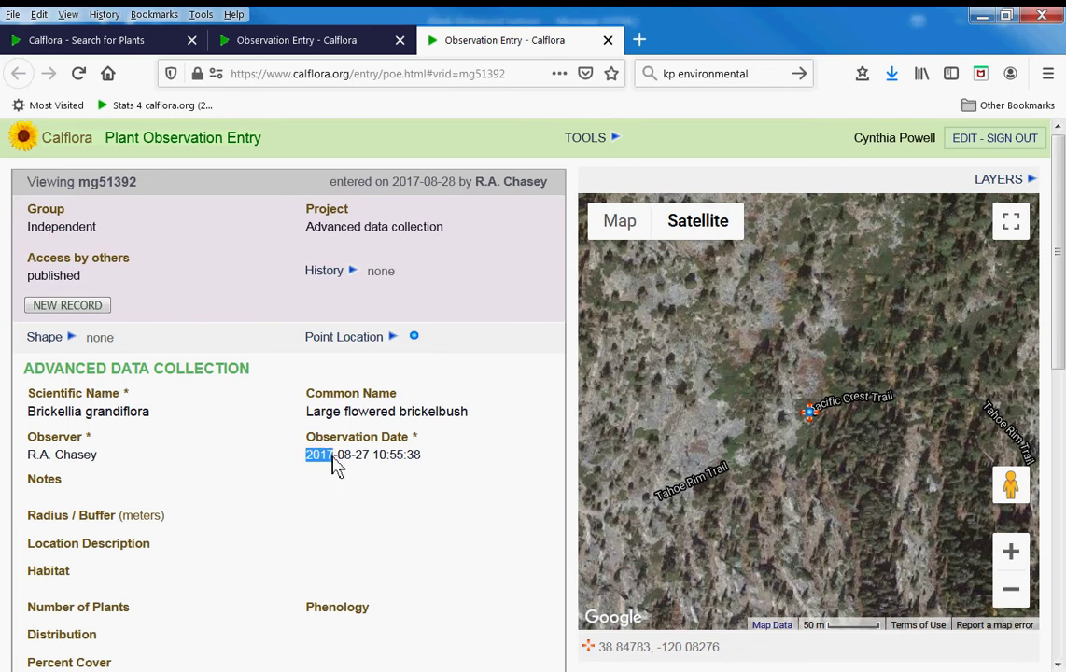
{"action": "left_click", "coordinate": [320, 462]}
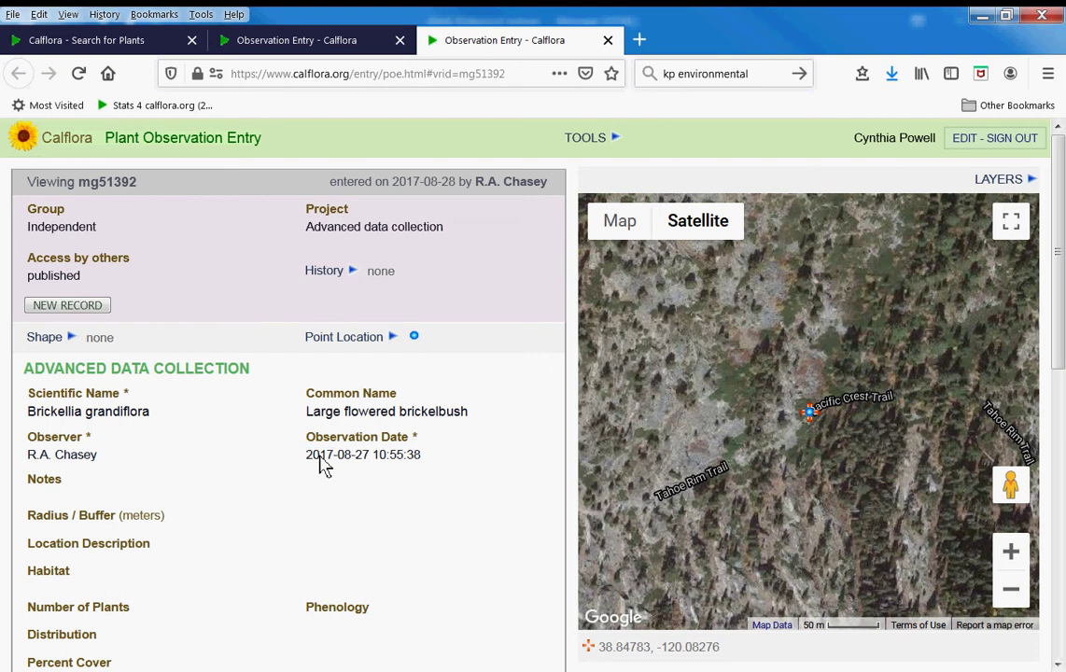
{"action": "left_click_drag", "start_coordinate": [391, 186], "coordinate": [421, 189]}
{"action": "left_click", "coordinate": [408, 190]}
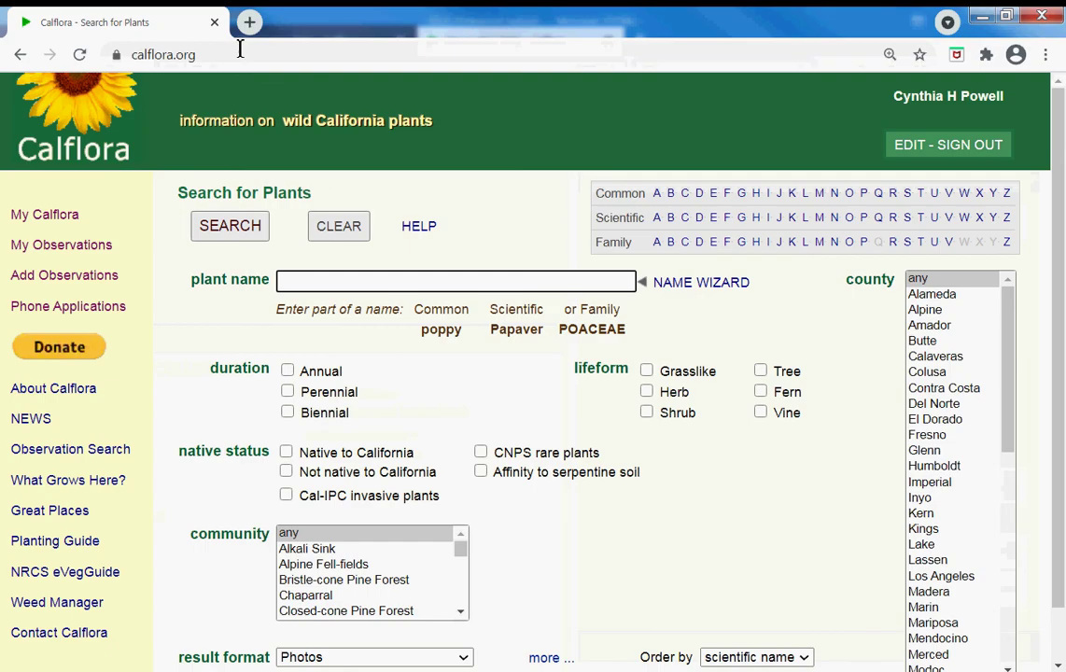
Step: On calflora.org, go to My Calflora's Plant Lists page
{"action": "left_click", "coordinate": [240, 49]}
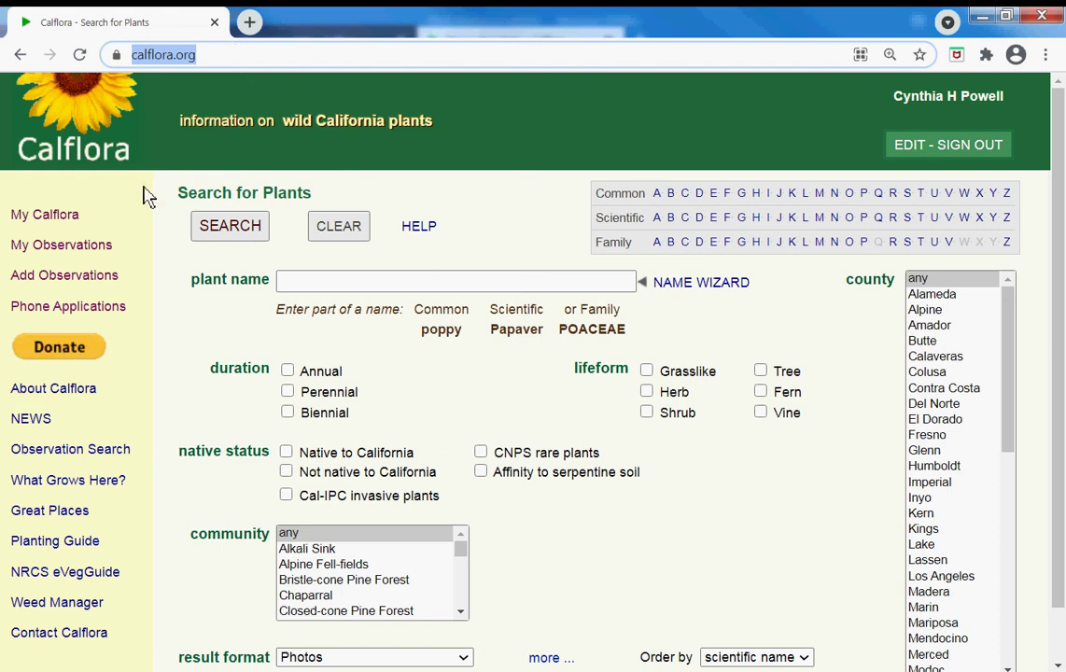
{"action": "left_click", "coordinate": [45, 217]}
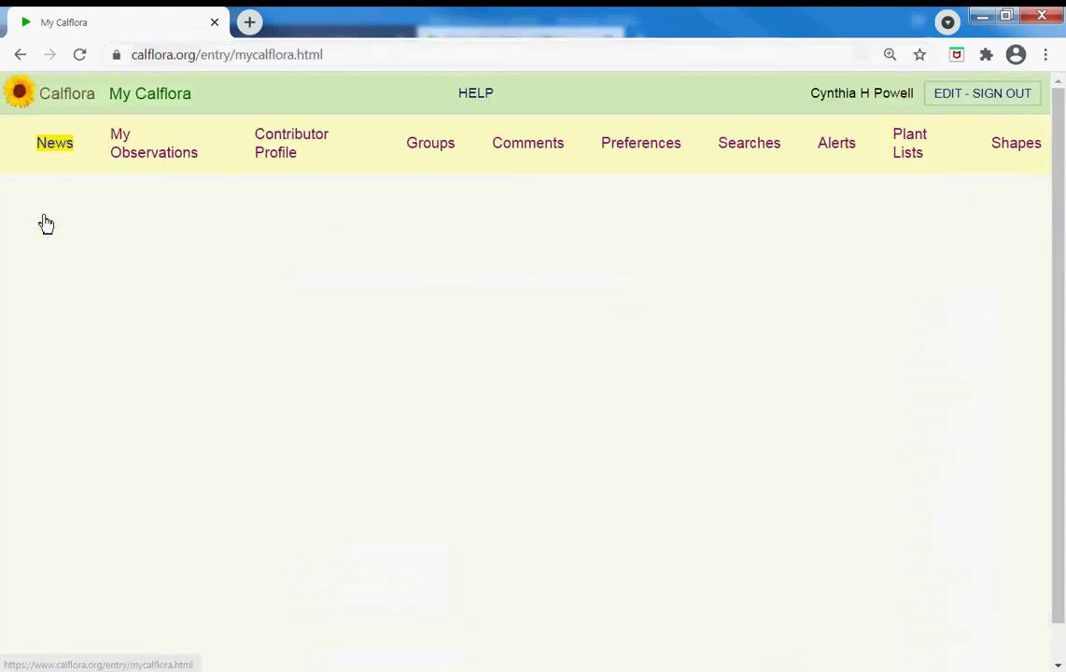
{"action": "left_click", "coordinate": [910, 154]}
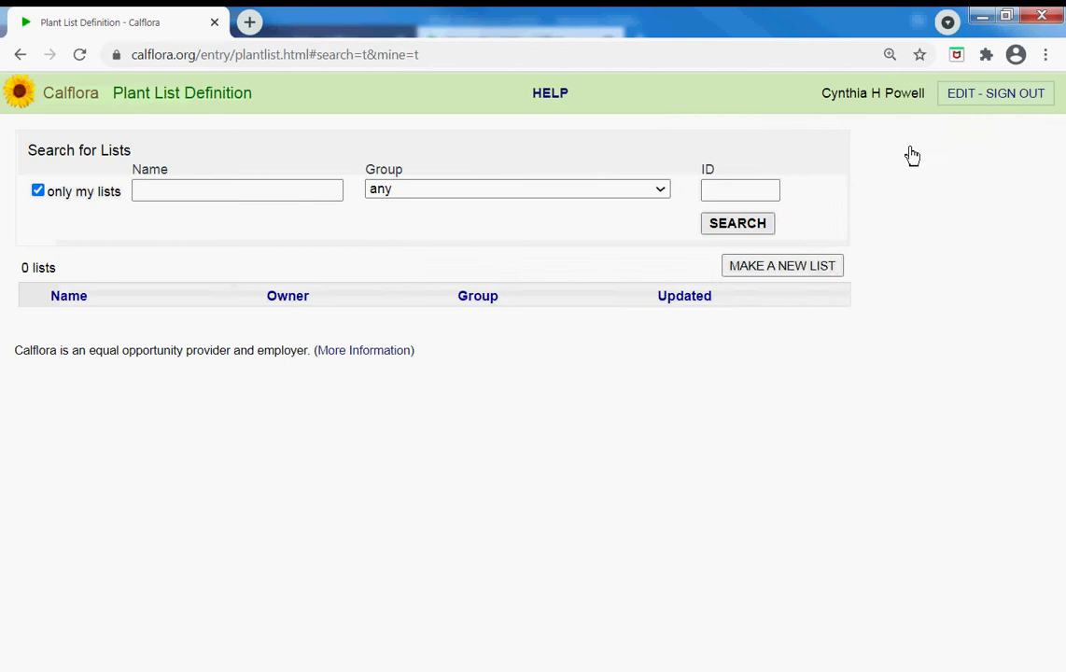
Step: Start a new plant list and add ten pasted plant names to it
{"action": "left_click", "coordinate": [778, 268]}
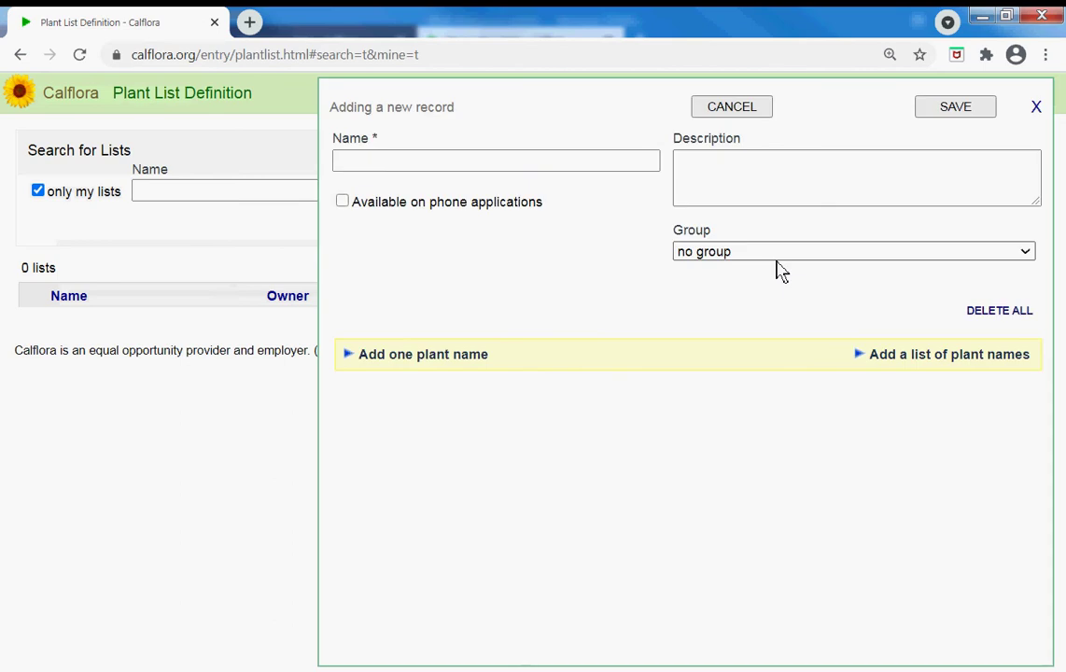
{"action": "left_click", "coordinate": [465, 359]}
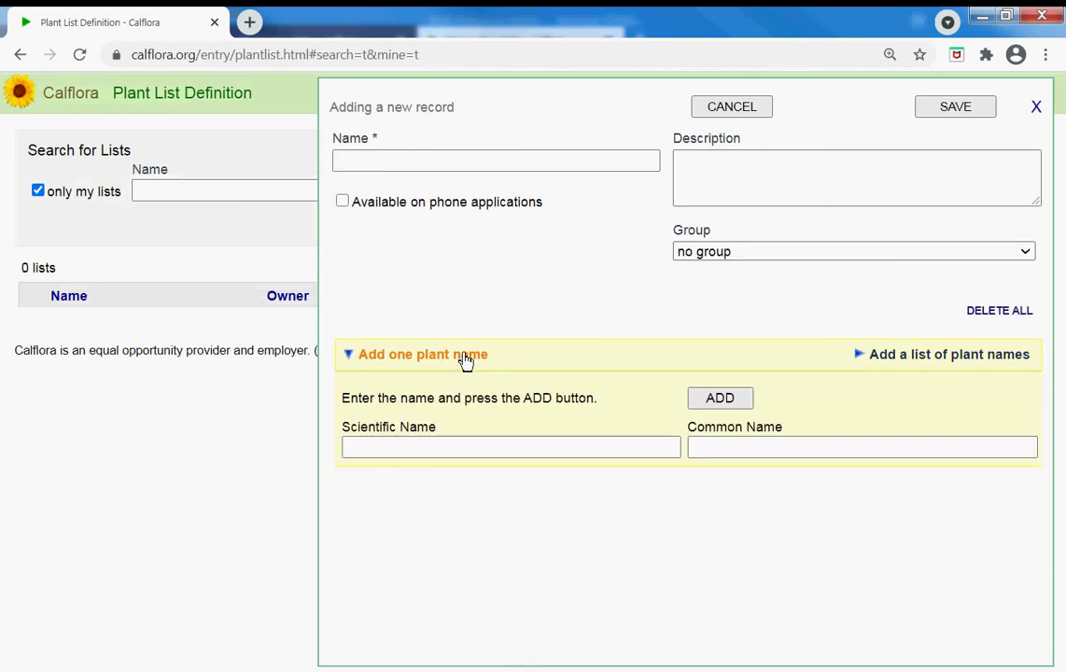
{"action": "left_click", "coordinate": [916, 358]}
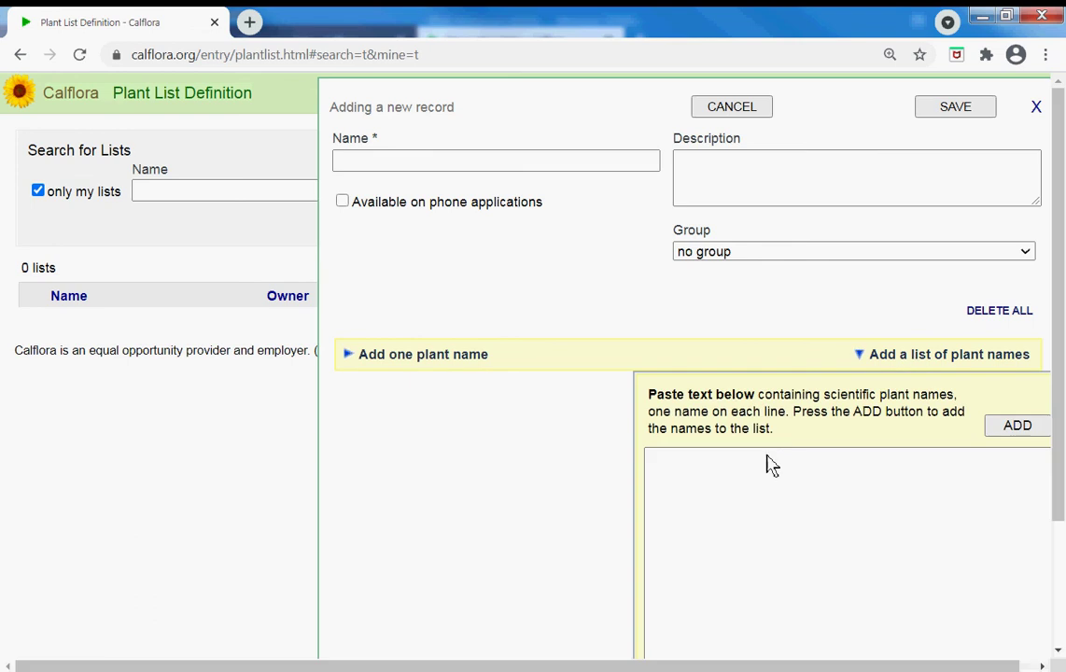
{"action": "left_click", "coordinate": [668, 489]}
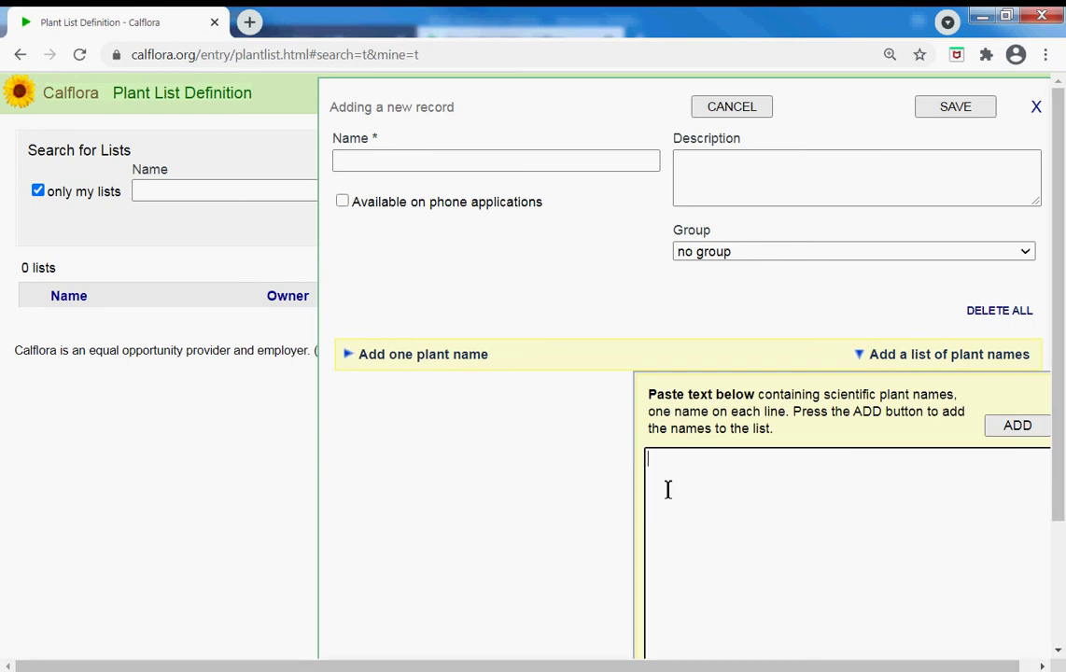
{"action": "type", "text": "Arctostaphylos glauca Boechera breweri Cardamine californica Cardamine oligosperma Garrya flavescens Quercus lobata Ranunculus occidentalis Rhamnus crocea Sanicula tuberosa Thysanocarpus curvipes"}
{"action": "left_click", "coordinate": [1017, 428]}
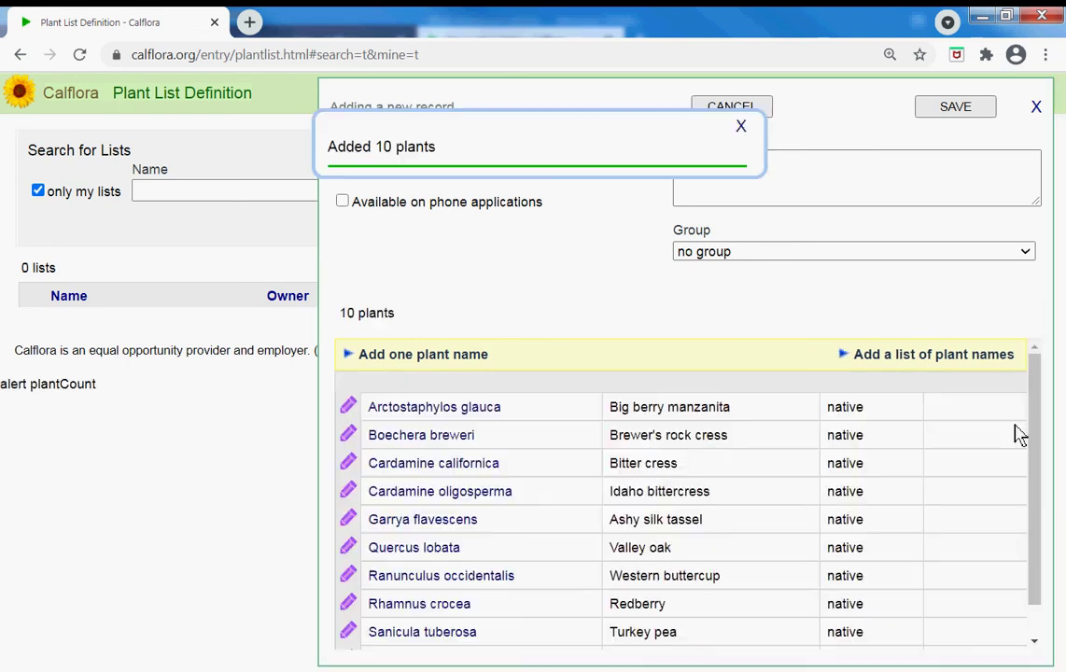
{"action": "left_click", "coordinate": [740, 128]}
Step: Name the list 'Mount Diablo plants of interest' and save it
{"action": "left_click", "coordinate": [423, 155]}
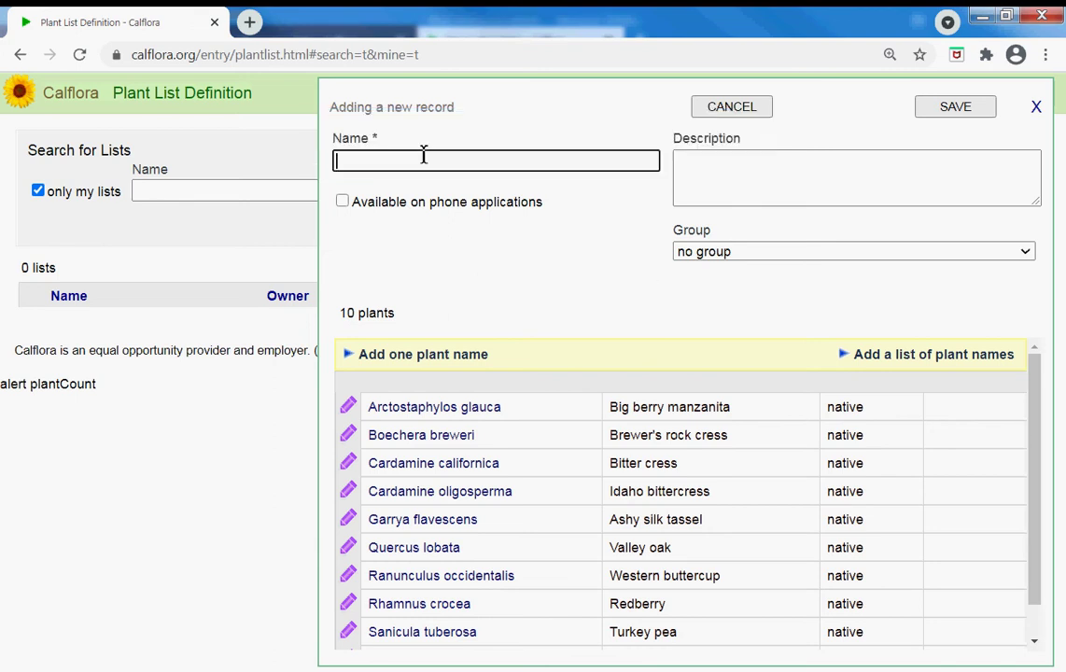
{"action": "type", "text": "Mount Diablo plants"}
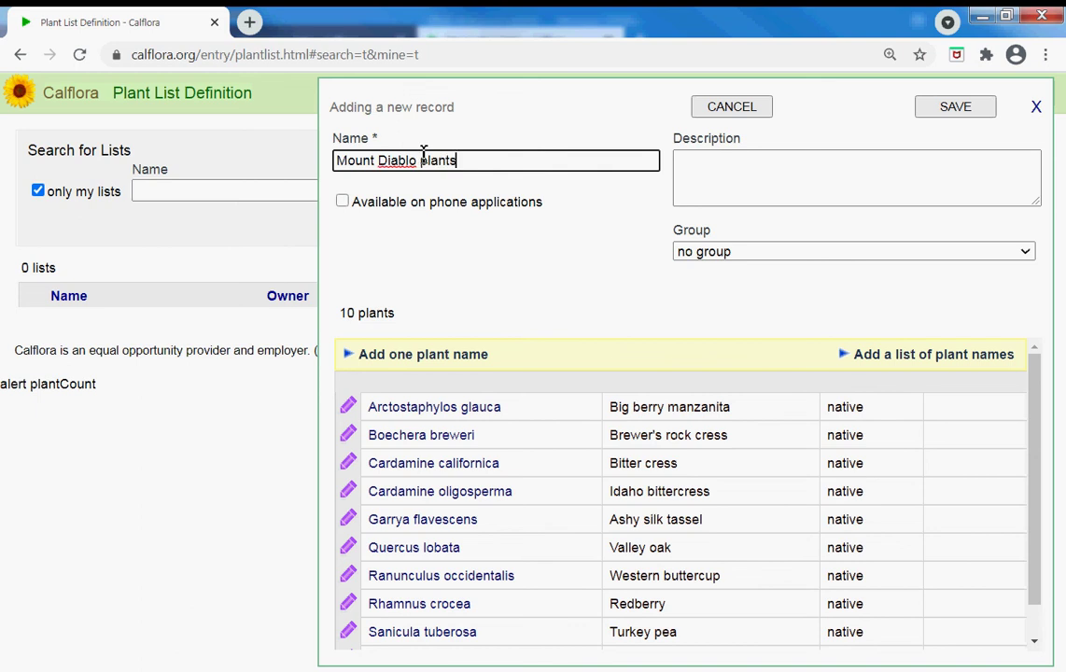
{"action": "type", "text": " of interest"}
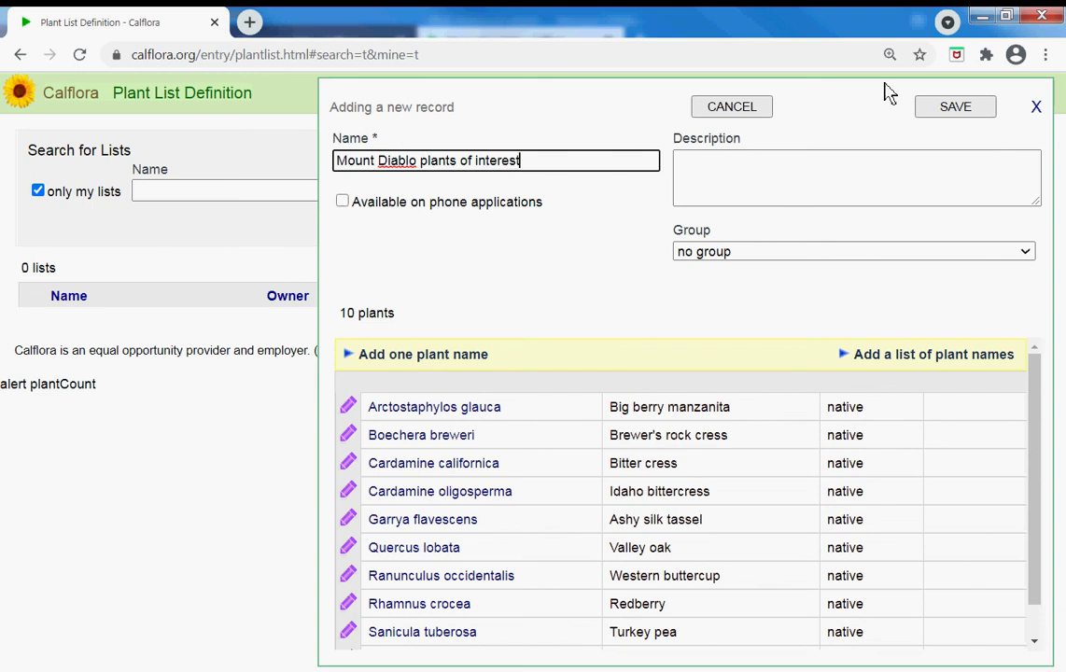
{"action": "left_click", "coordinate": [933, 105]}
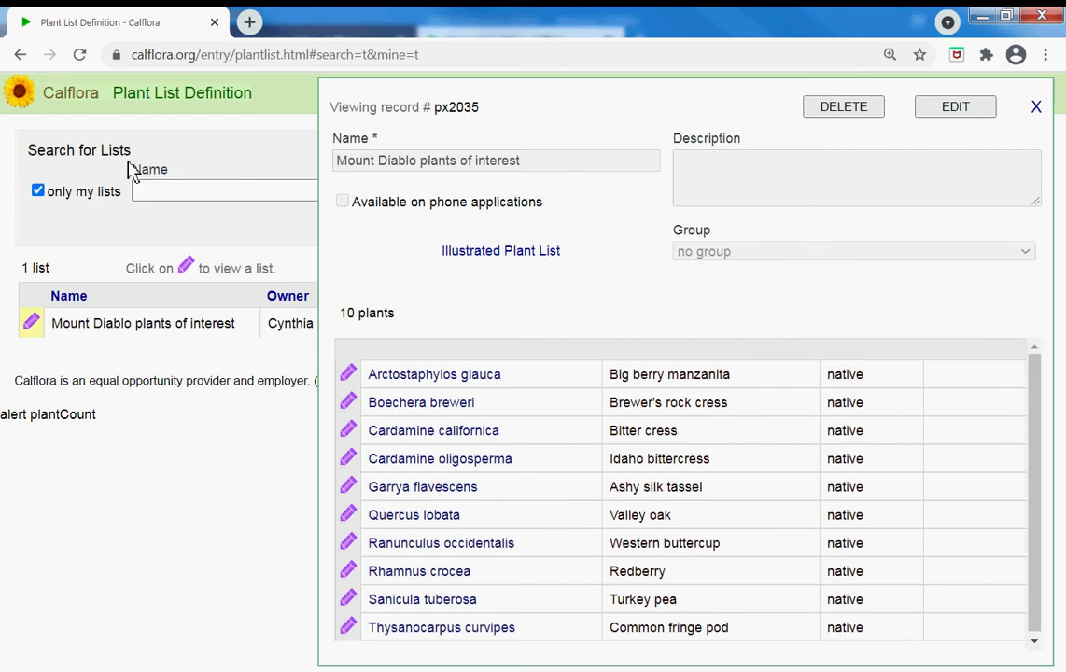
Step: Open Observation Search and expand the Region choices in the map's layers
{"action": "left_click", "coordinate": [74, 97]}
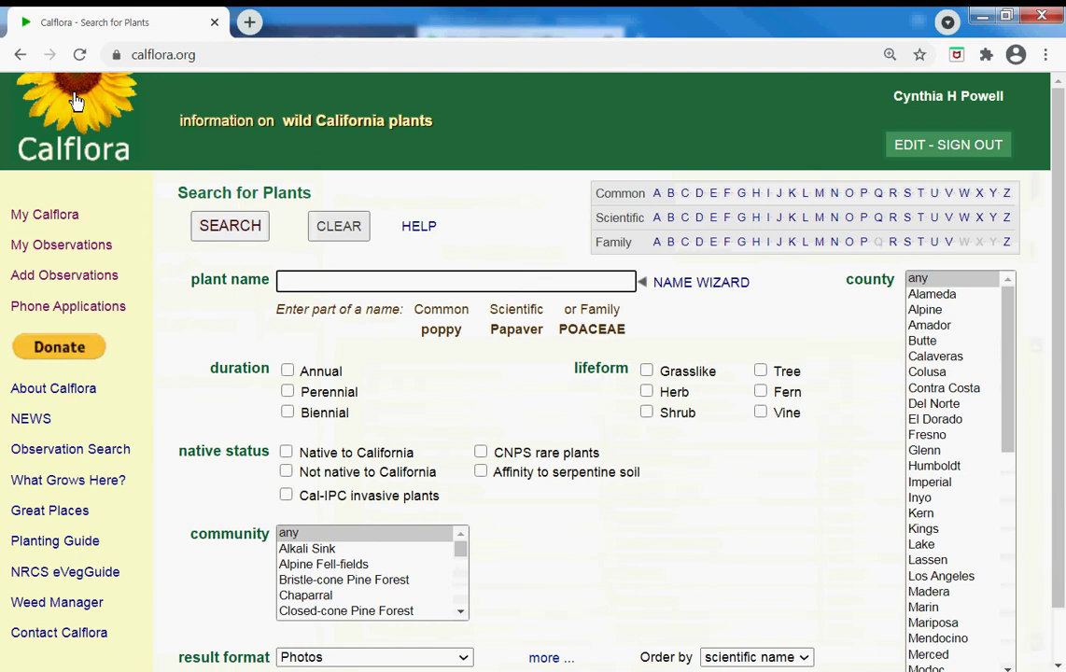
{"action": "left_click", "coordinate": [53, 451]}
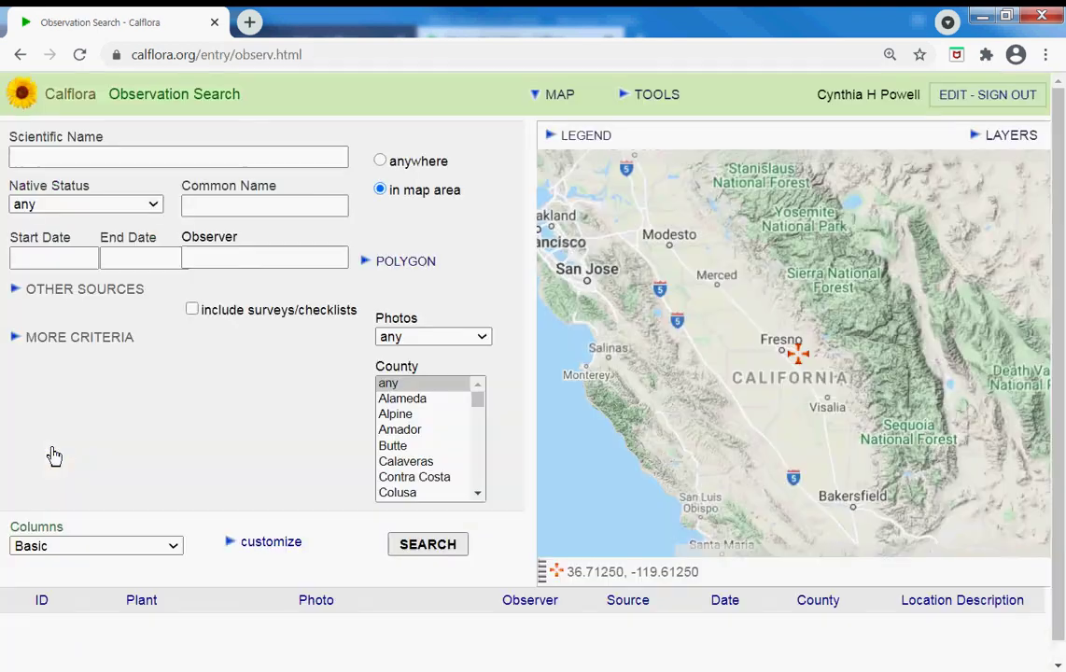
{"action": "left_click_drag", "start_coordinate": [629, 248], "coordinate": [790, 337]}
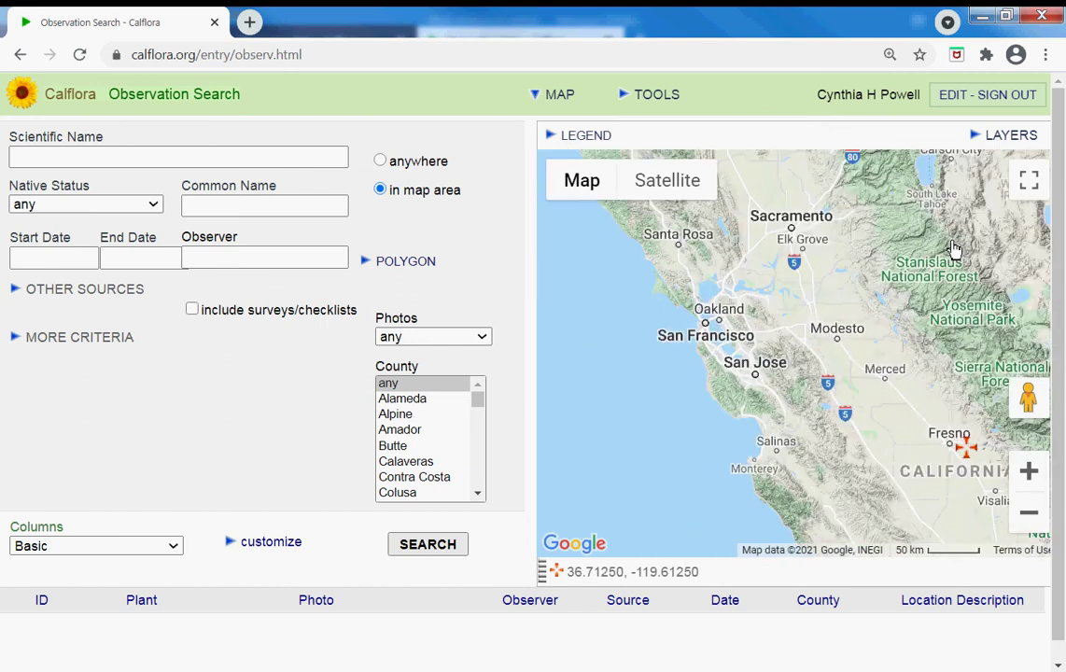
{"action": "left_click", "coordinate": [994, 144]}
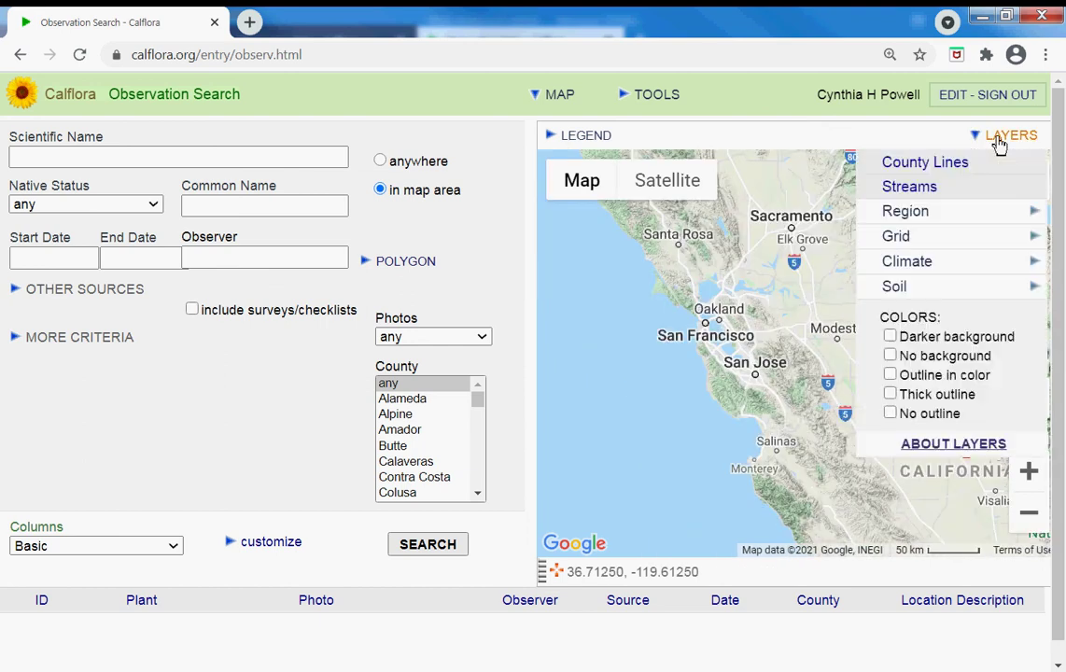
{"action": "left_click", "coordinate": [940, 215]}
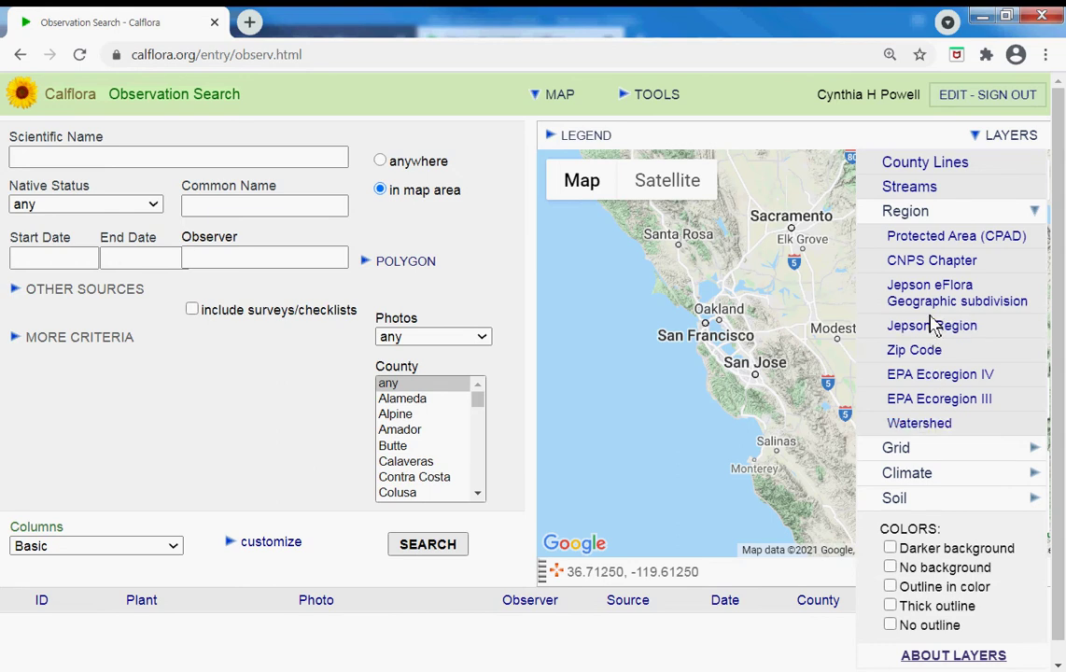
Step: Show the Protected Area (CPAD) layer and bring Mt Diablo to the map centre
{"action": "left_click", "coordinate": [931, 240]}
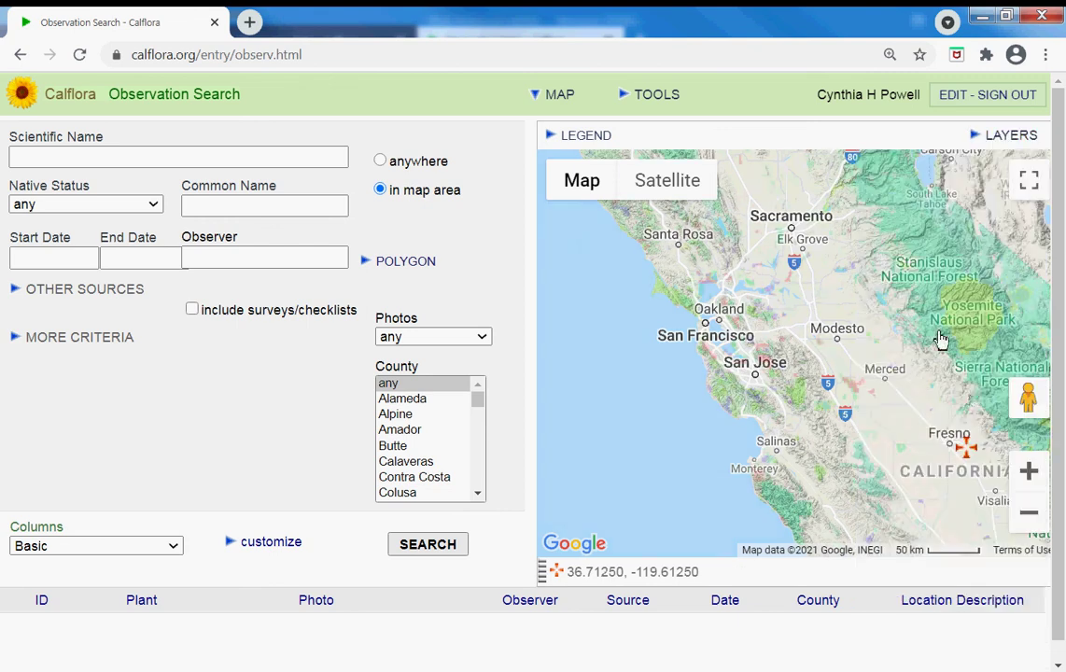
{"action": "double_click", "coordinate": [1028, 475]}
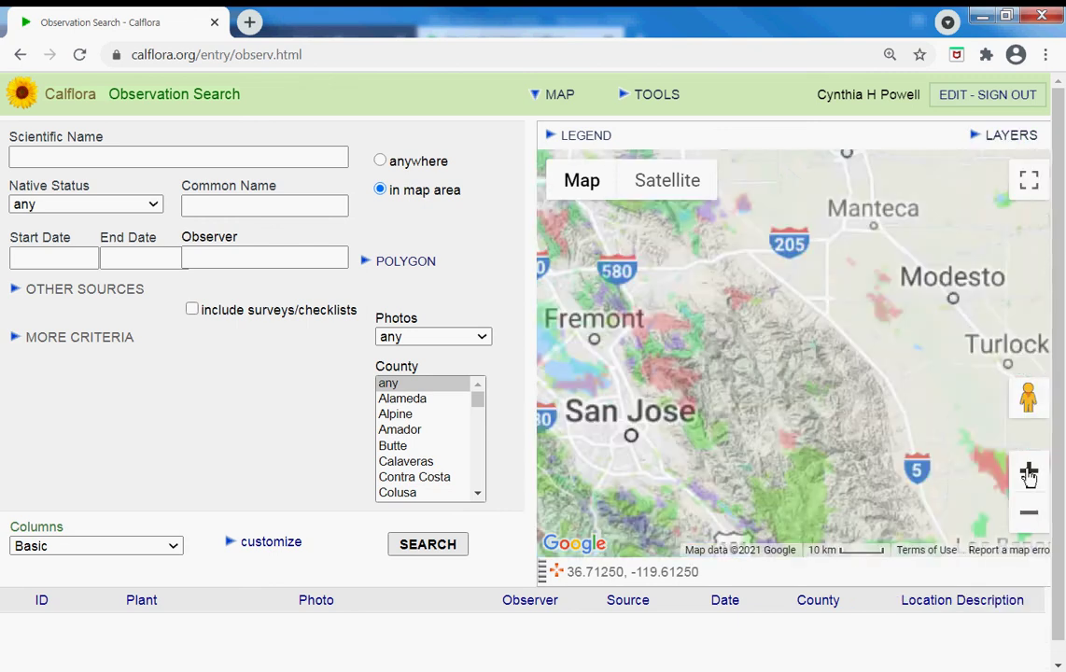
{"action": "left_click", "coordinate": [1029, 476]}
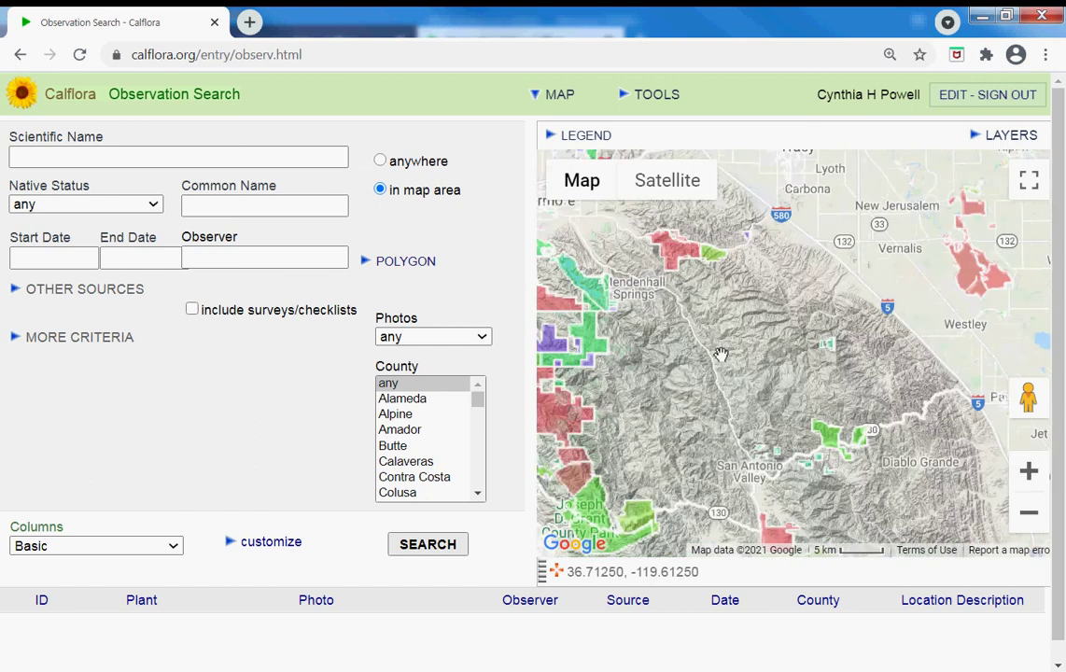
{"action": "left_click_drag", "start_coordinate": [718, 400], "coordinate": [904, 444]}
{"action": "left_click_drag", "start_coordinate": [828, 244], "coordinate": [910, 427]}
{"action": "left_click_drag", "start_coordinate": [862, 553], "coordinate": [624, 232]}
{"action": "left_click_drag", "start_coordinate": [695, 280], "coordinate": [657, 220]}
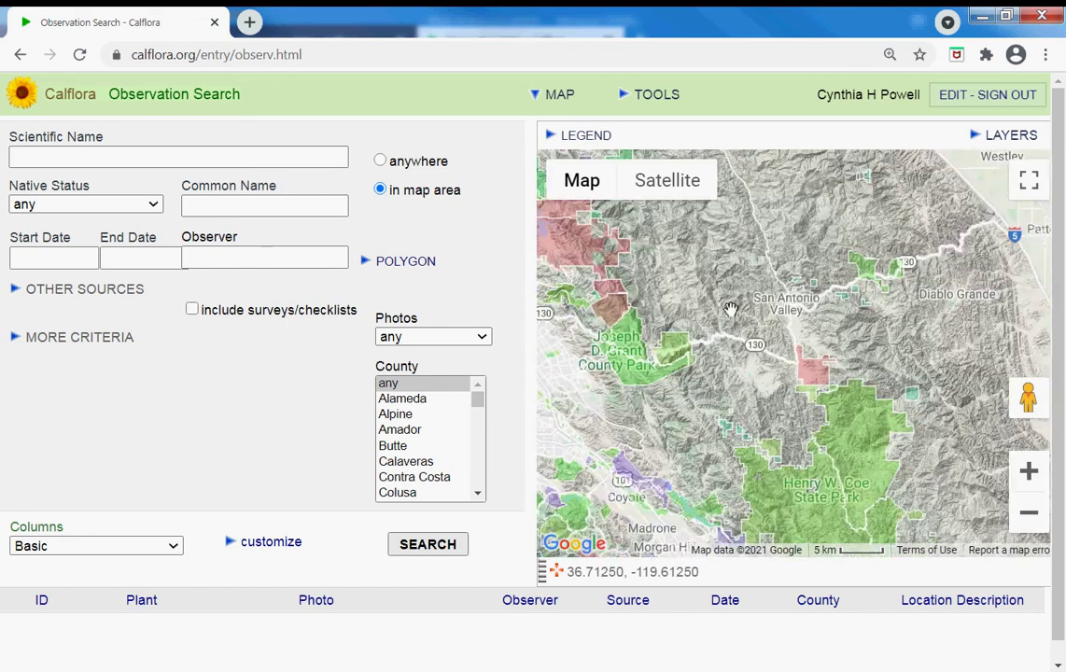
{"action": "left_click_drag", "start_coordinate": [652, 276], "coordinate": [769, 307]}
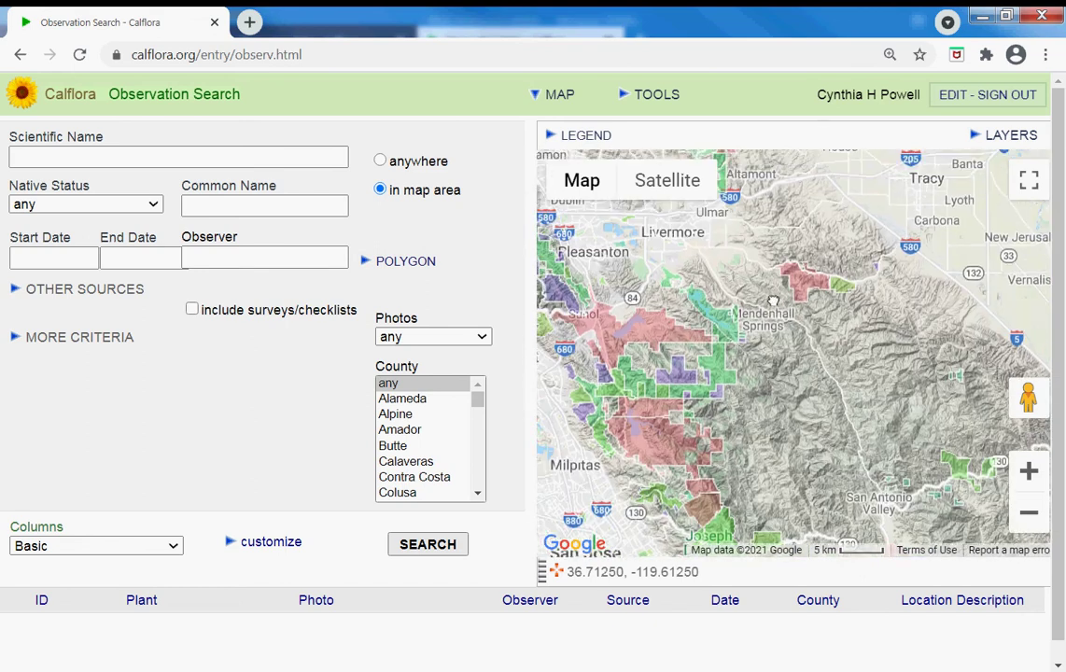
{"action": "left_click_drag", "start_coordinate": [598, 141], "coordinate": [709, 299]}
{"action": "left_click_drag", "start_coordinate": [670, 210], "coordinate": [774, 299]}
Step: Mark a point inside Mount Diablo State Park and zoom in on it
{"action": "left_click", "coordinate": [773, 299]}
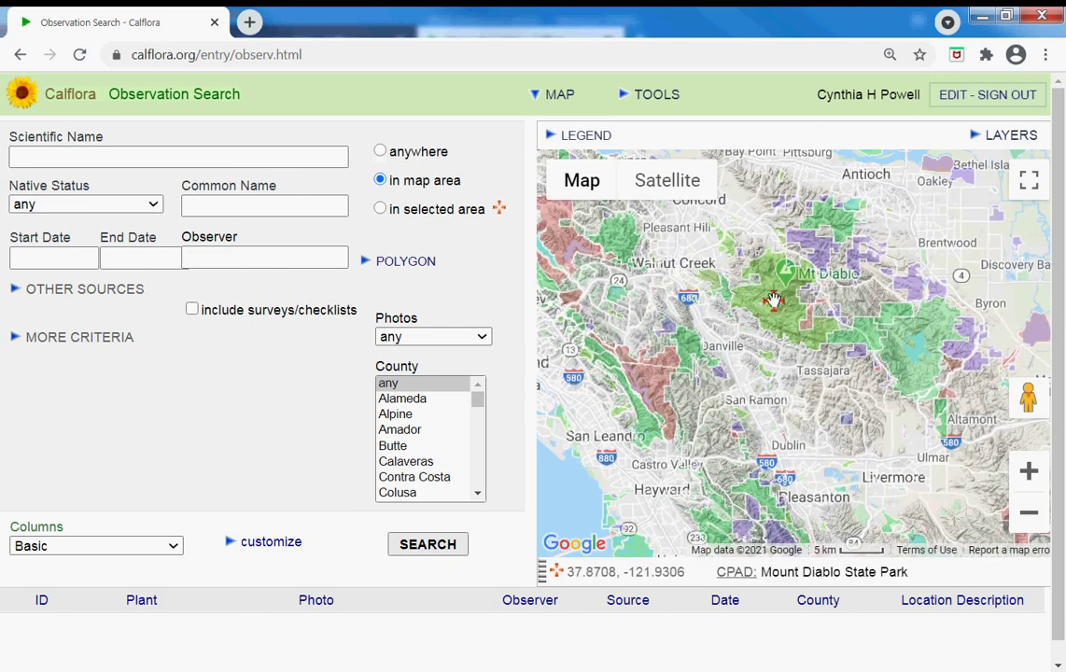
{"action": "left_click_drag", "start_coordinate": [917, 581], "coordinate": [765, 580]}
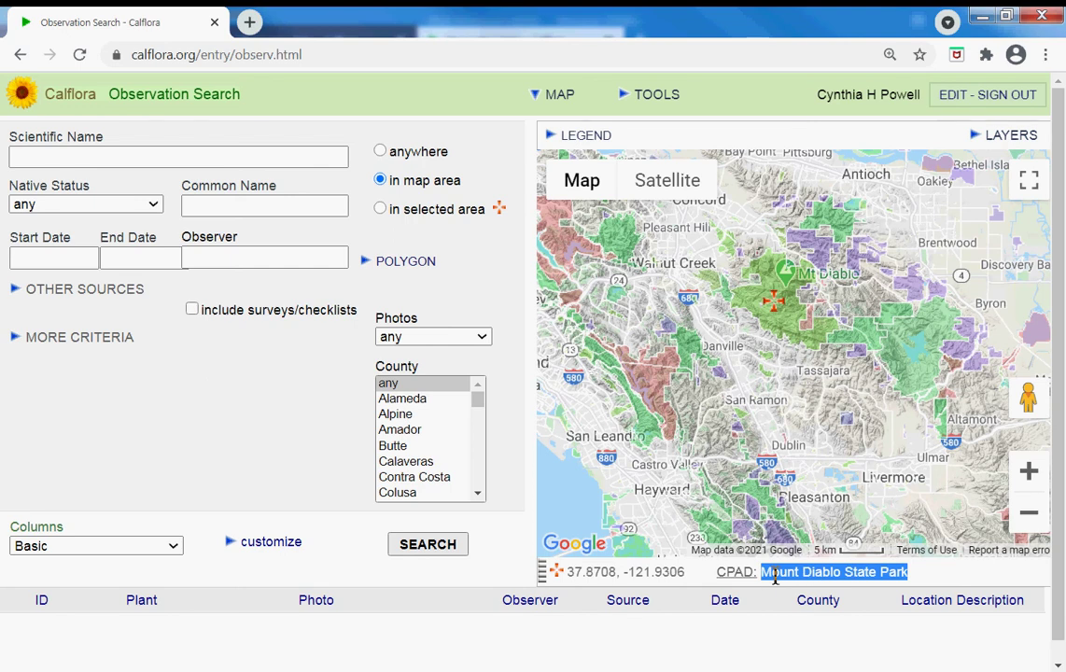
{"action": "left_click", "coordinate": [764, 581]}
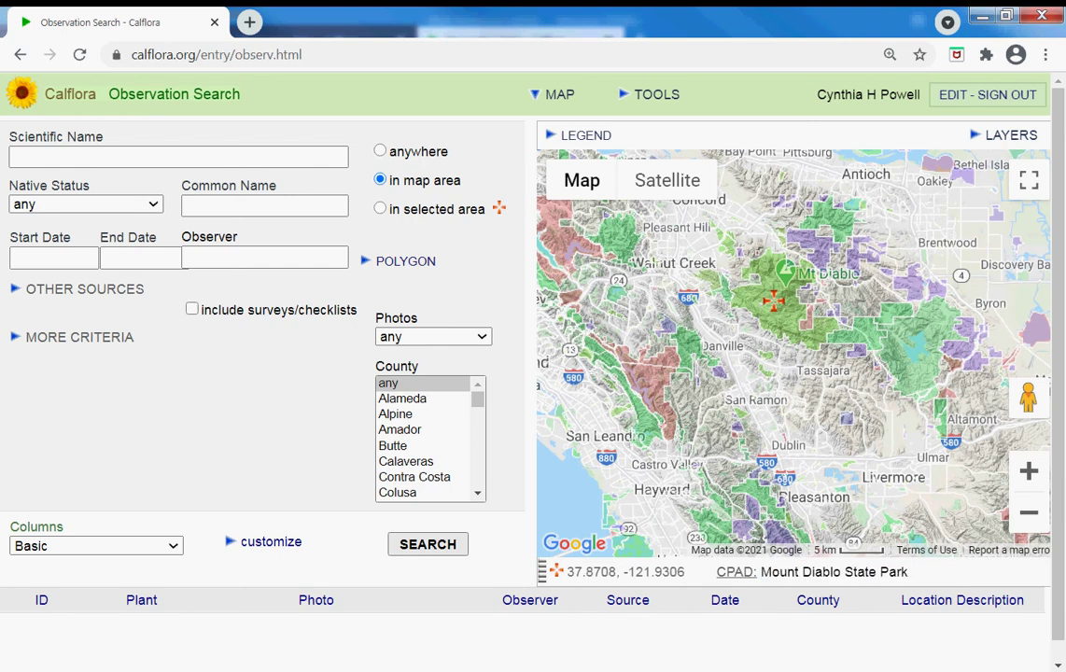
{"action": "left_click", "coordinate": [1030, 473]}
Step: Zoom in on Mt Diablo and begin drawing a search polygon
{"action": "left_click_drag", "start_coordinate": [804, 313], "coordinate": [822, 341]}
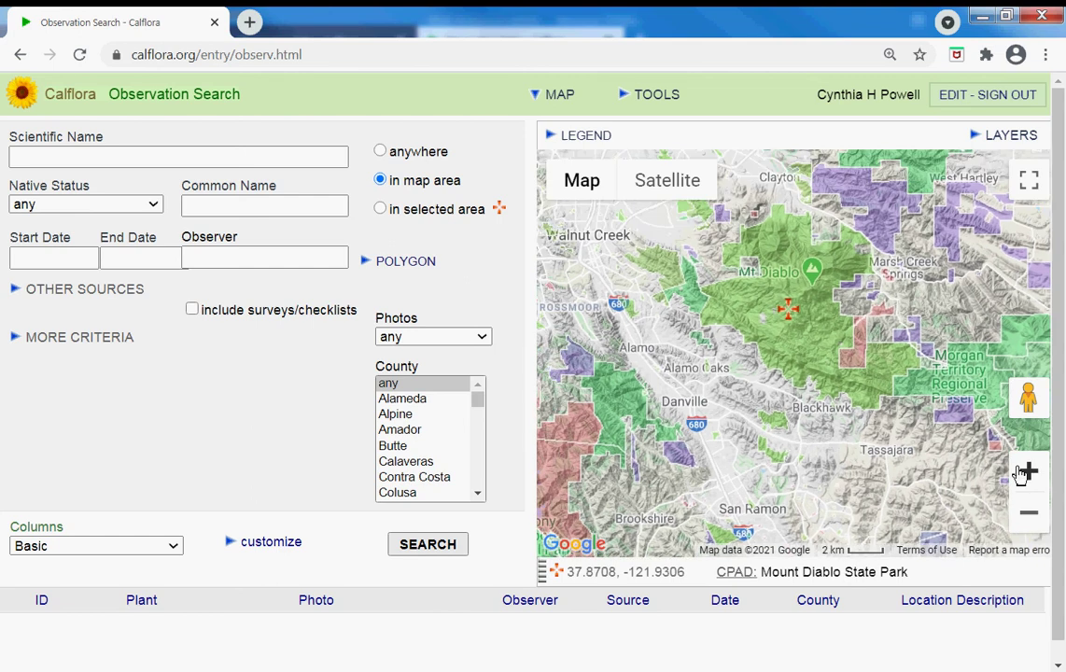
{"action": "left_click", "coordinate": [1019, 472]}
{"action": "left_click_drag", "start_coordinate": [704, 309], "coordinate": [709, 410]}
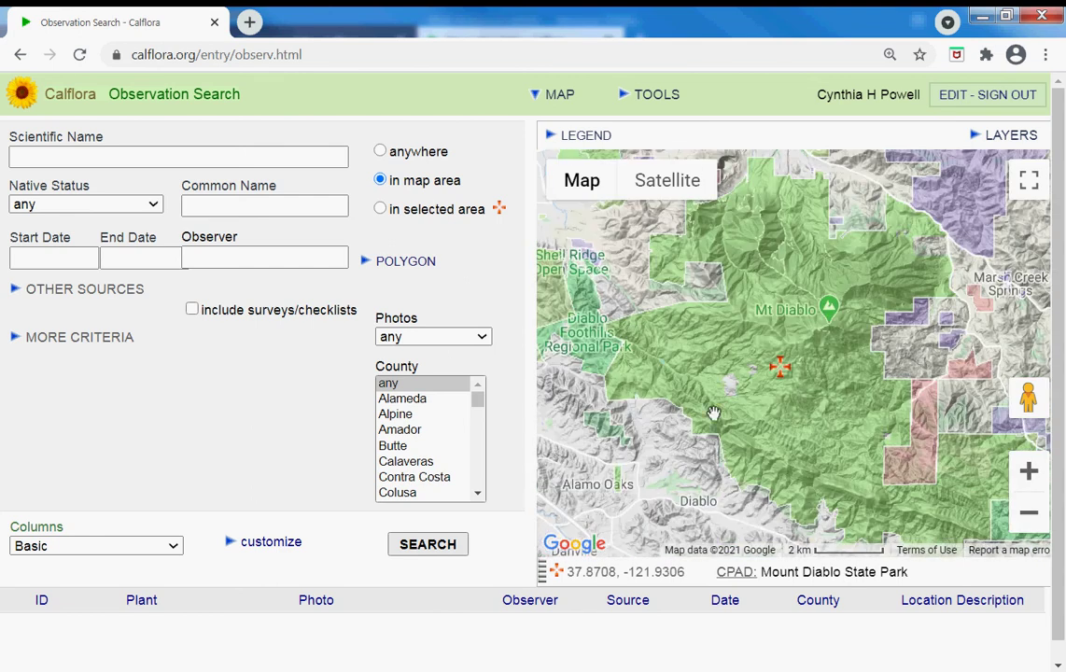
{"action": "left_click", "coordinate": [411, 265]}
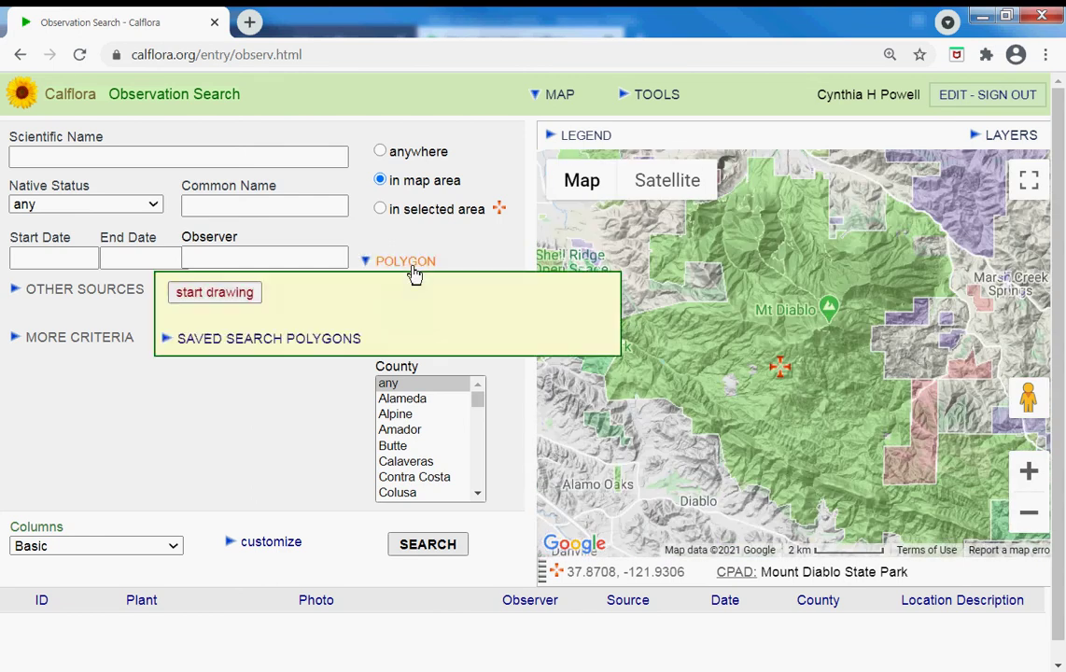
{"action": "left_click", "coordinate": [198, 287]}
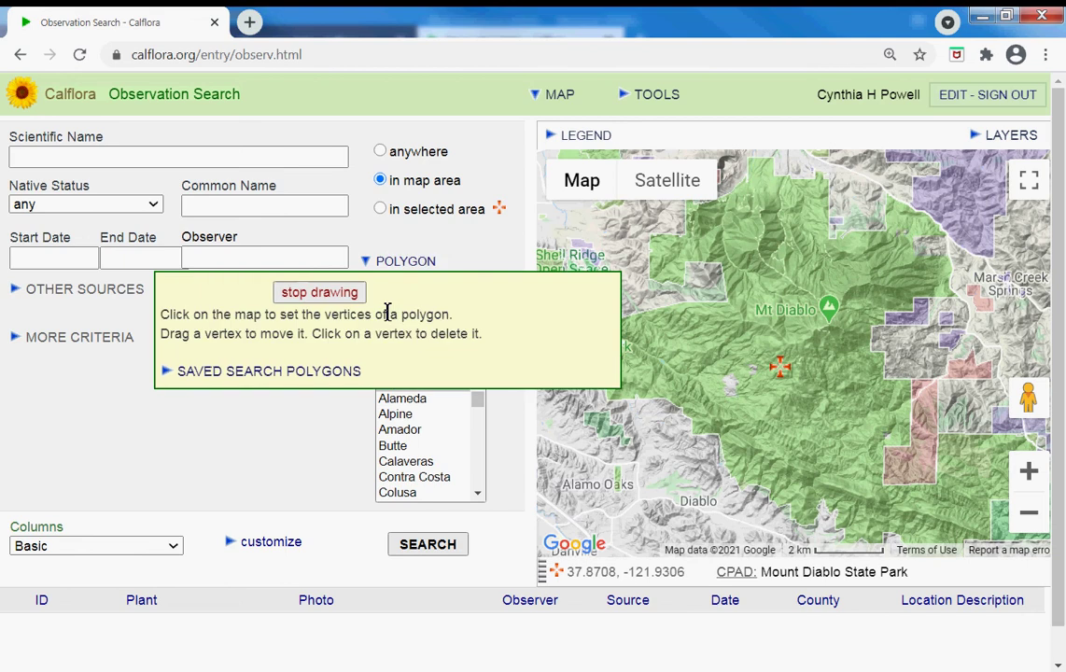
Step: Outline the Mt Diablo summit area with nine polygon vertices and finish the polygon
{"action": "left_click", "coordinate": [732, 196]}
{"action": "left_click", "coordinate": [724, 239]}
{"action": "left_click", "coordinate": [743, 295]}
{"action": "left_click", "coordinate": [843, 355]}
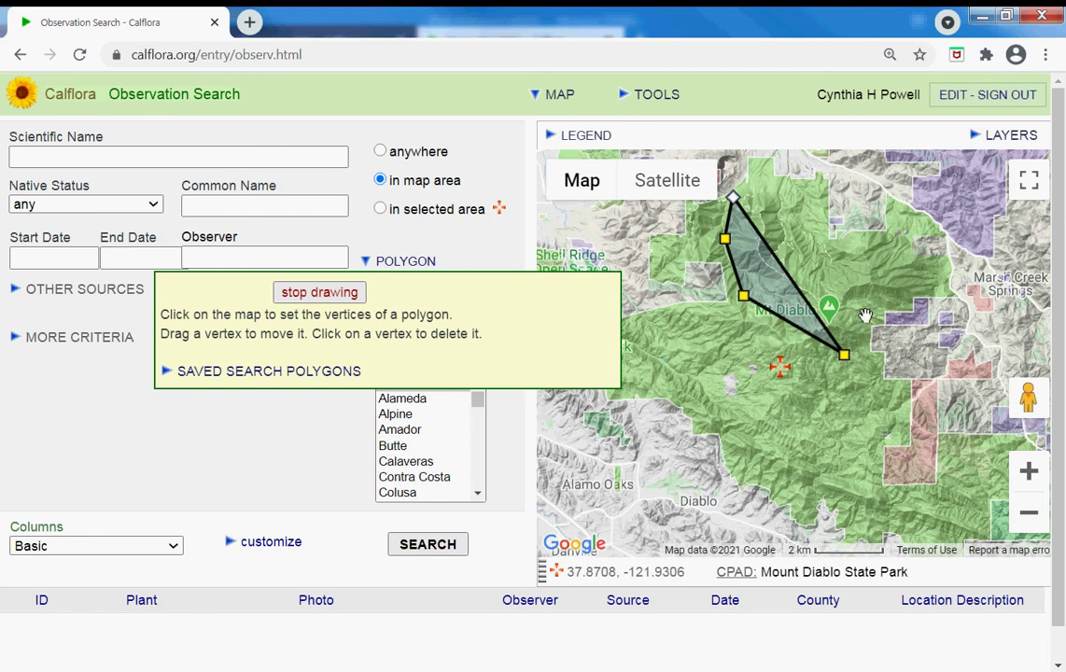
{"action": "left_click", "coordinate": [866, 317]}
{"action": "left_click", "coordinate": [843, 254]}
{"action": "left_click", "coordinate": [821, 213]}
{"action": "left_click", "coordinate": [785, 187]}
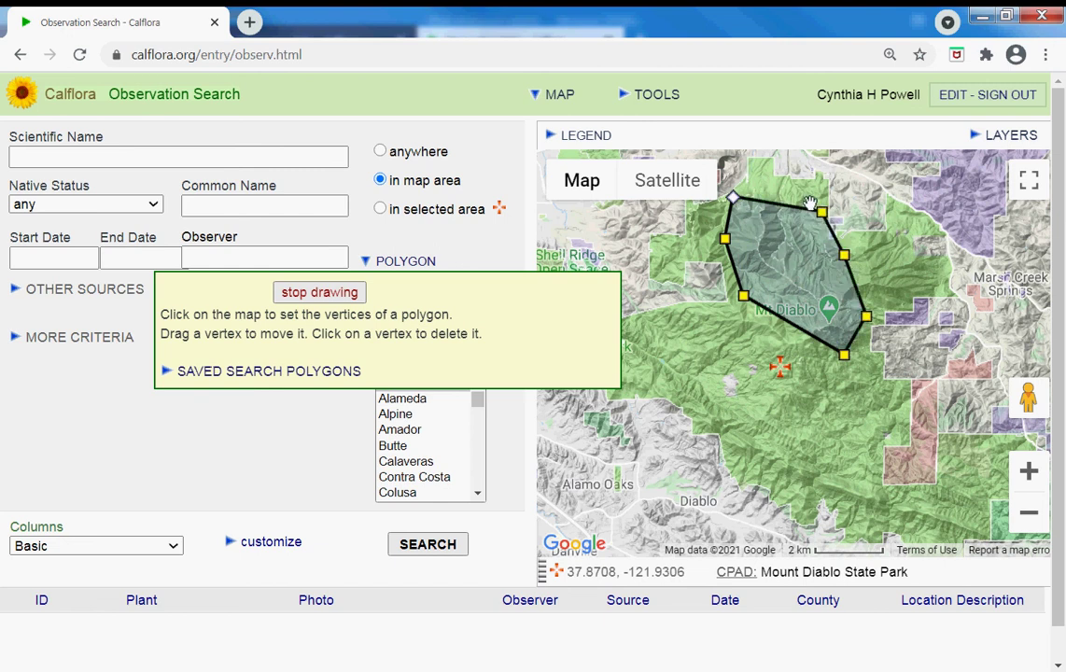
{"action": "left_click", "coordinate": [765, 175]}
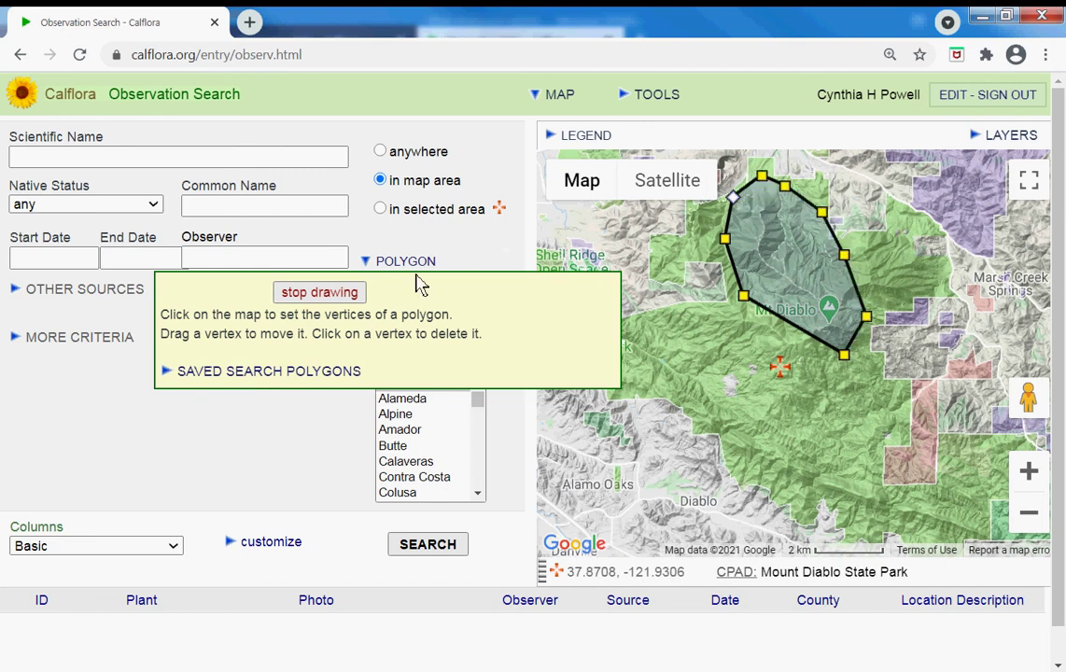
{"action": "left_click", "coordinate": [351, 295]}
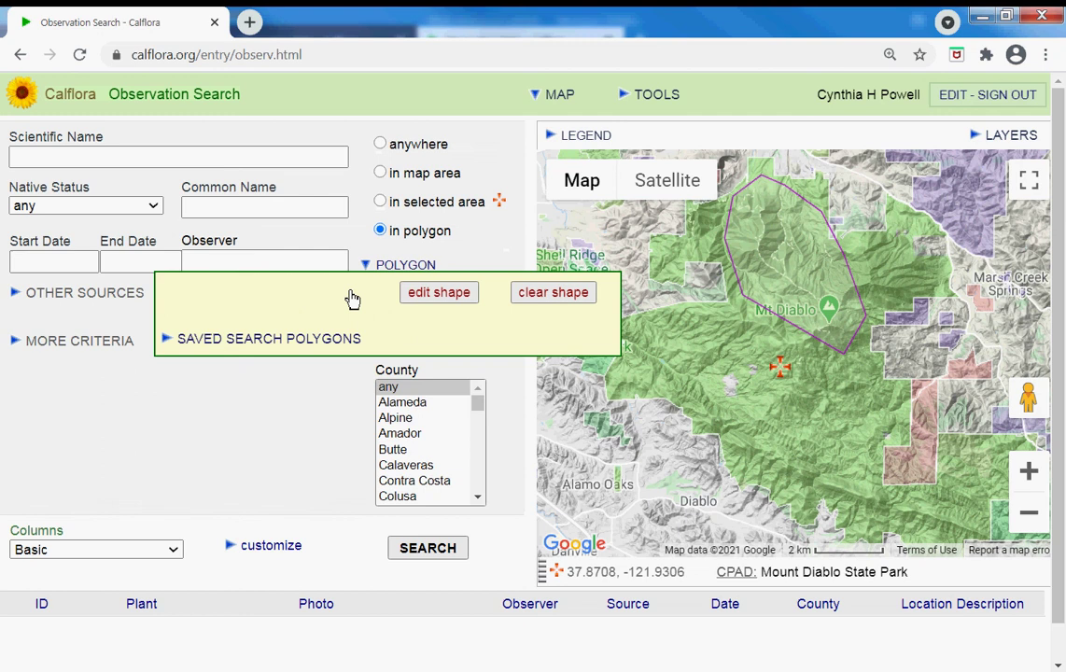
Step: Limit the search to the 'Mount Diablo plants of interest' plant list
{"action": "left_click", "coordinate": [407, 267]}
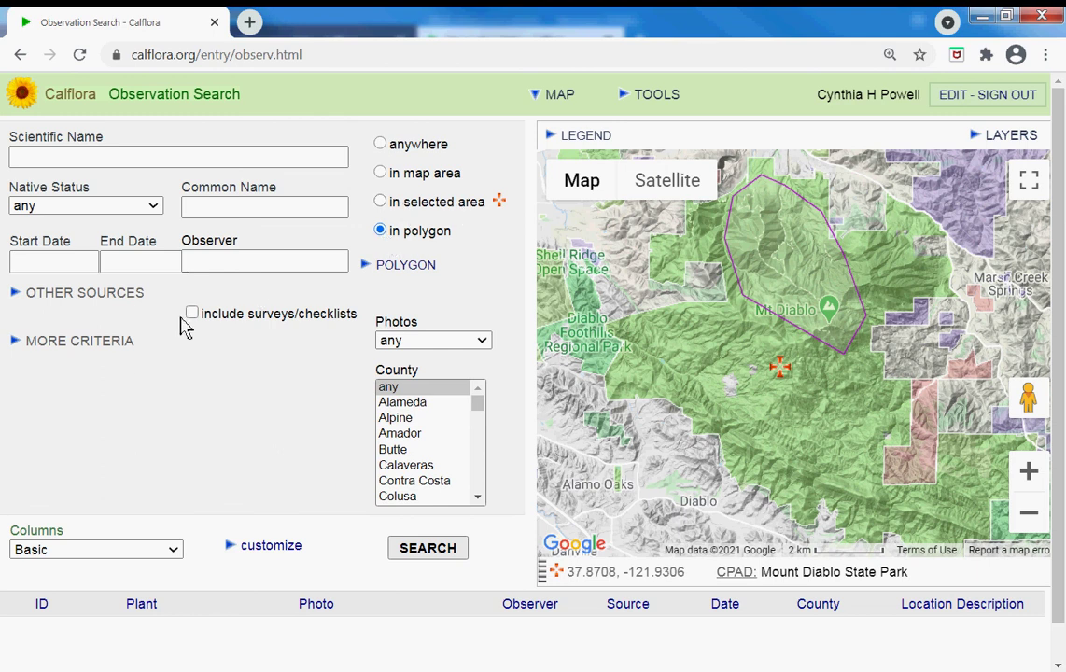
{"action": "left_click", "coordinate": [100, 347]}
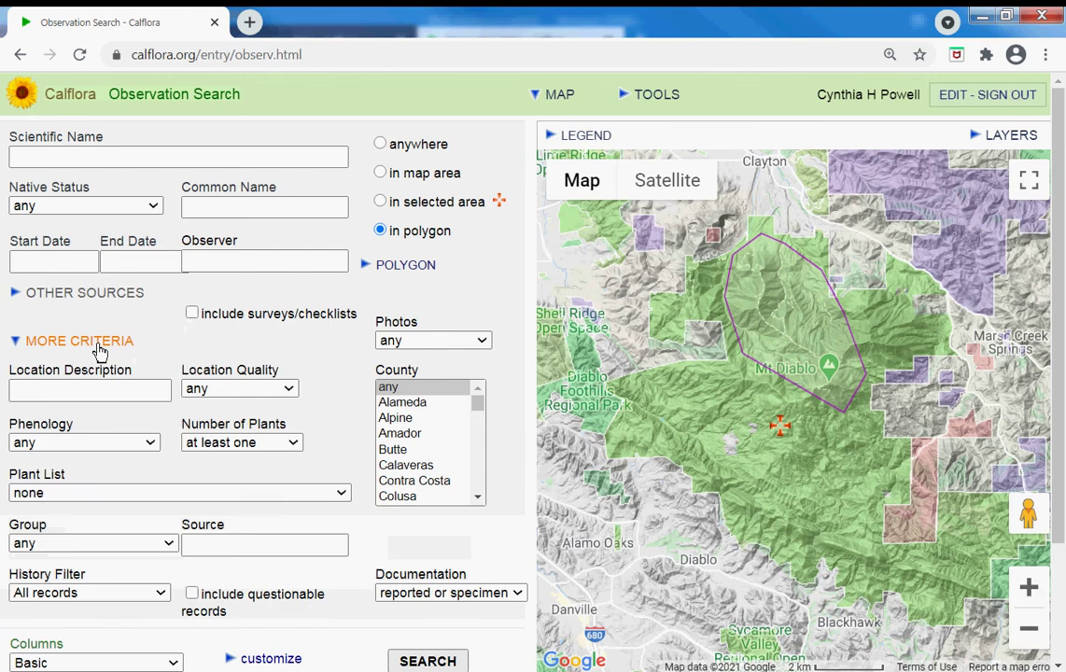
{"action": "left_click", "coordinate": [72, 500]}
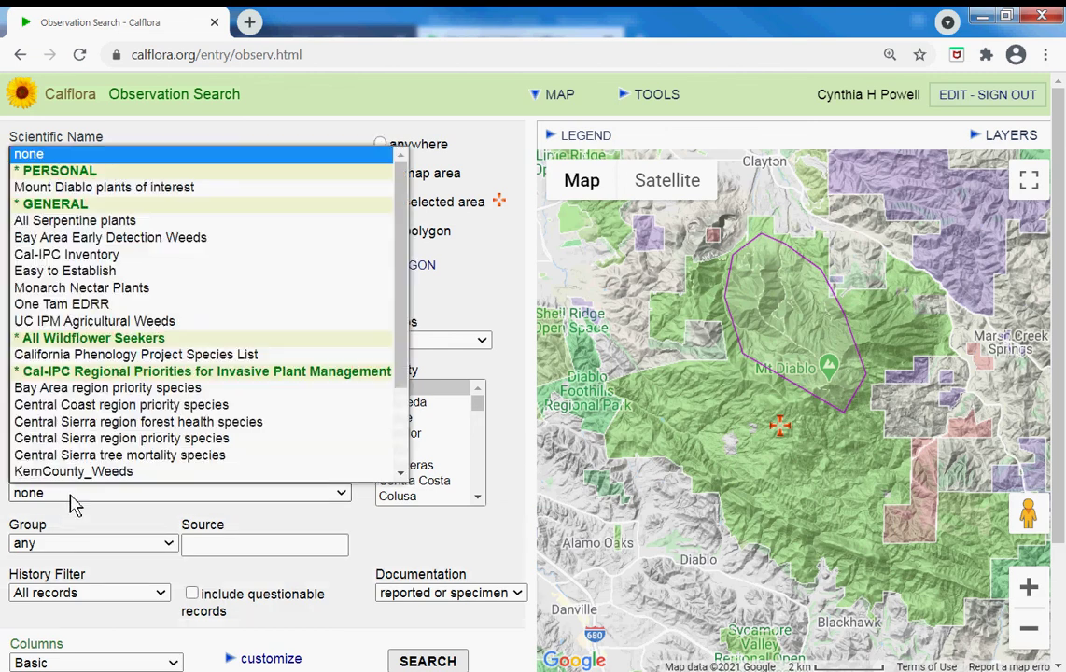
{"action": "left_click", "coordinate": [103, 190]}
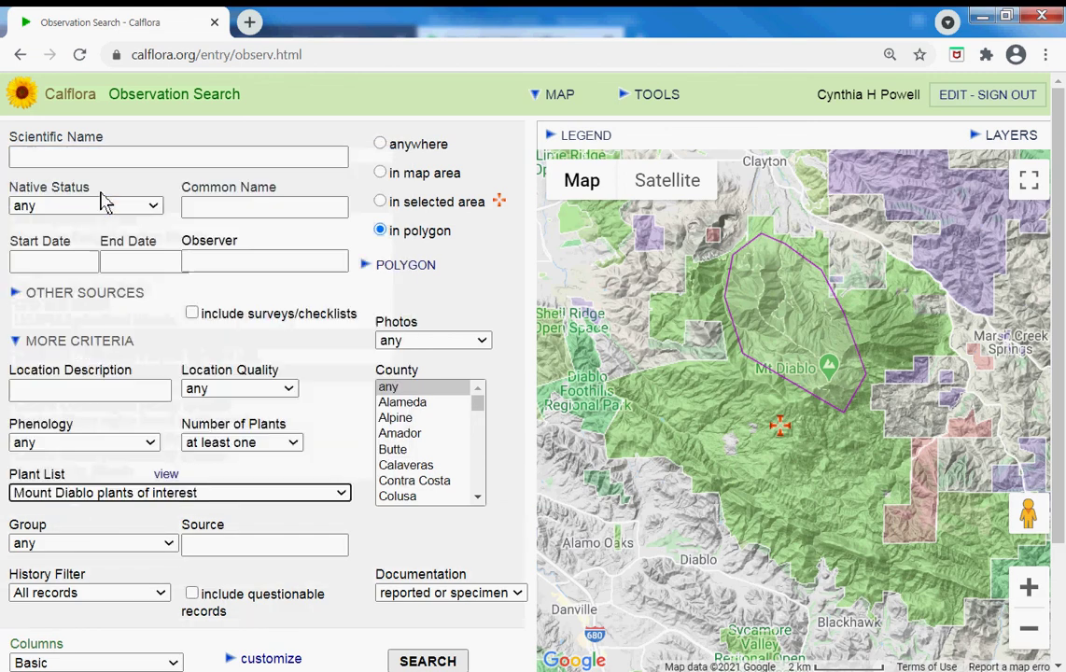
Step: Include Consortium of California Herbaria and iNaturalist records, then run the search
{"action": "left_click", "coordinate": [72, 292]}
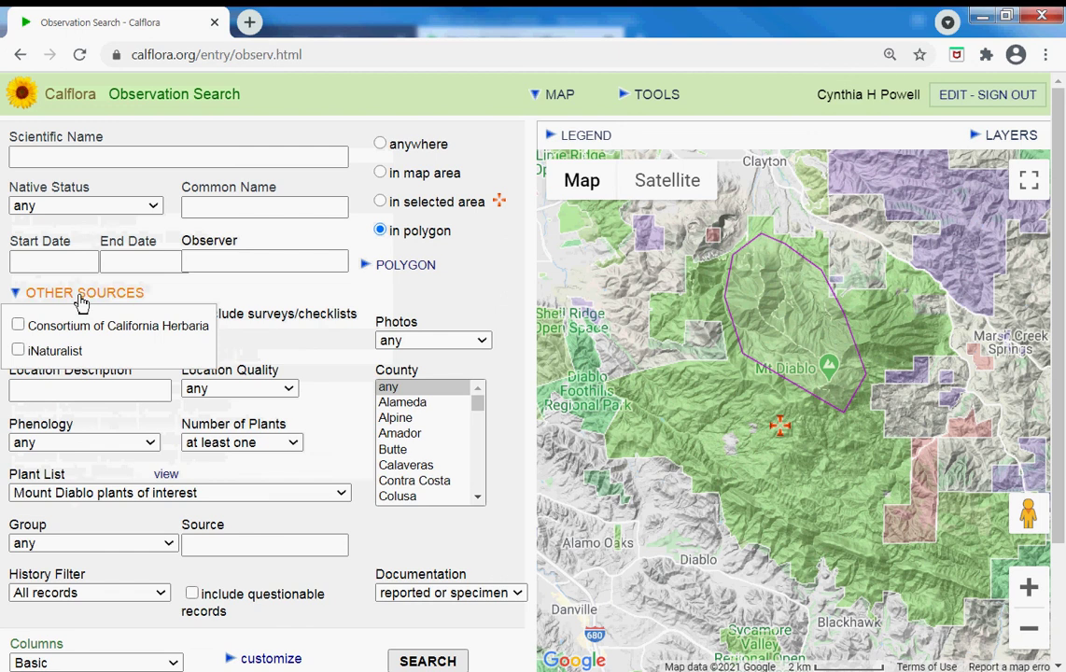
{"action": "left_click", "coordinate": [19, 326]}
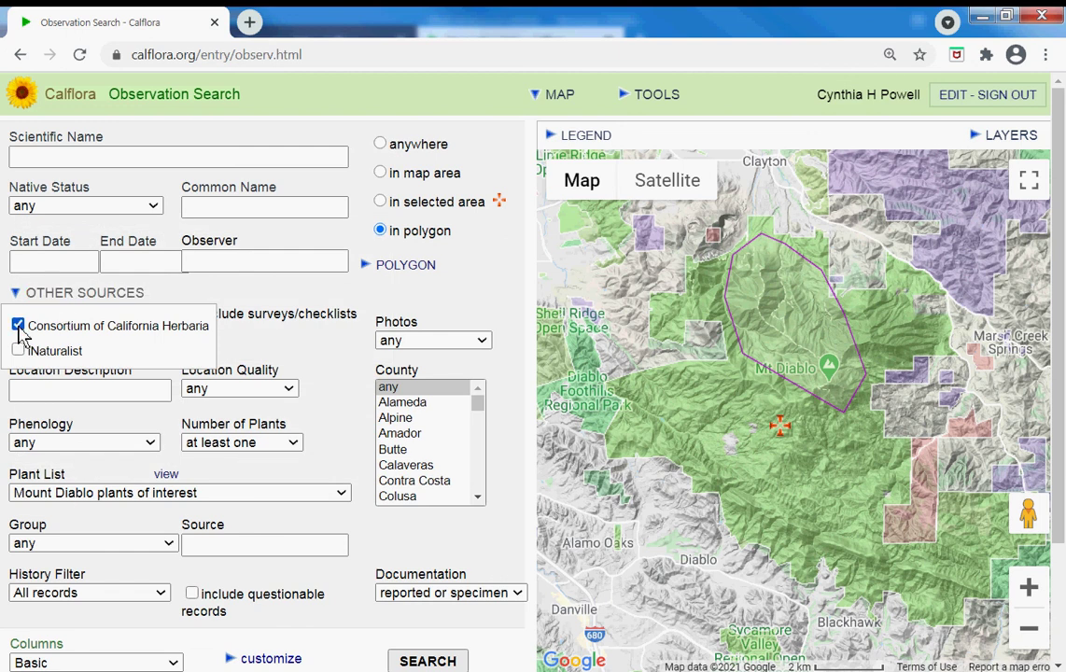
{"action": "left_click", "coordinate": [19, 351]}
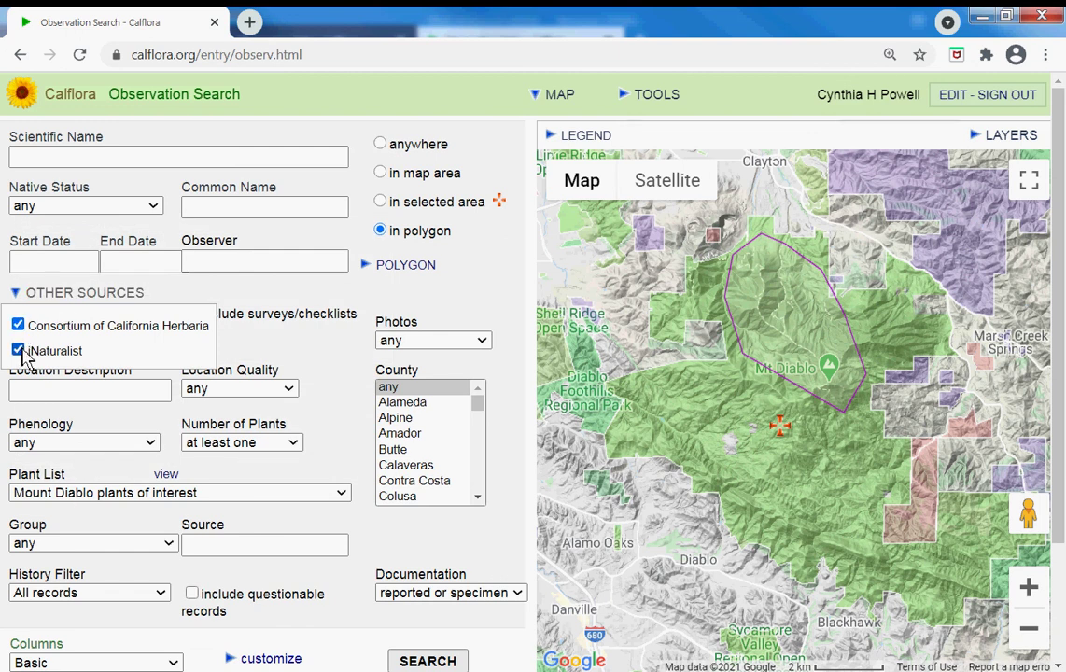
{"action": "left_click", "coordinate": [90, 295]}
{"action": "left_click", "coordinate": [431, 660]}
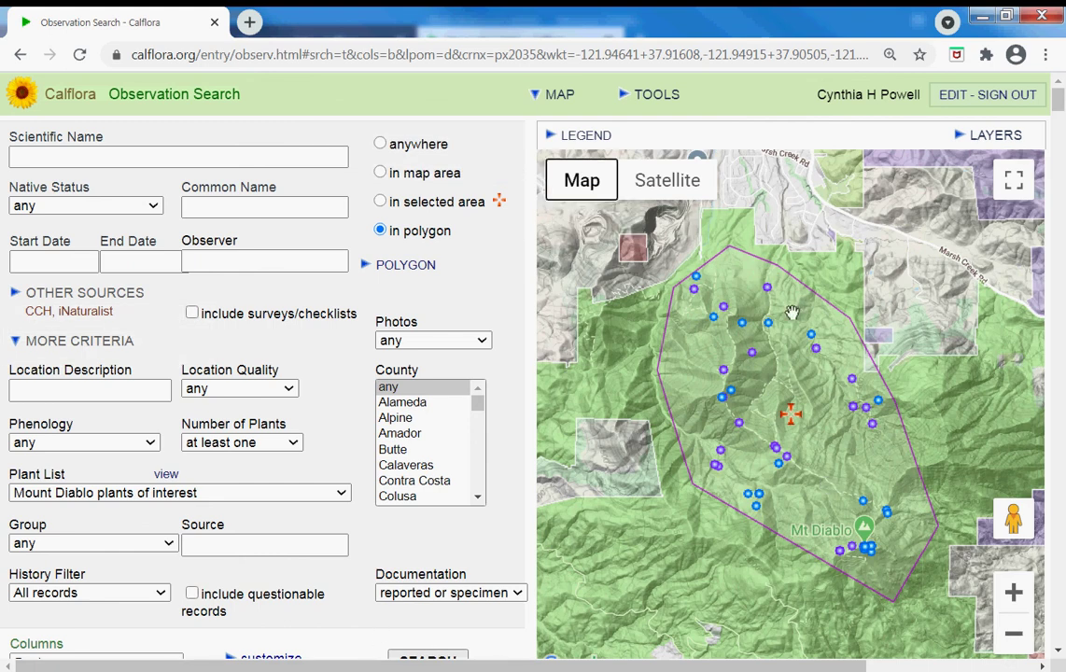
Step: Hide the map and scroll through the 145 returned observation records
{"action": "left_click", "coordinate": [568, 99]}
{"action": "scroll", "coordinate": [556, 334], "scroll_direction": "down", "scroll_amount": 2}
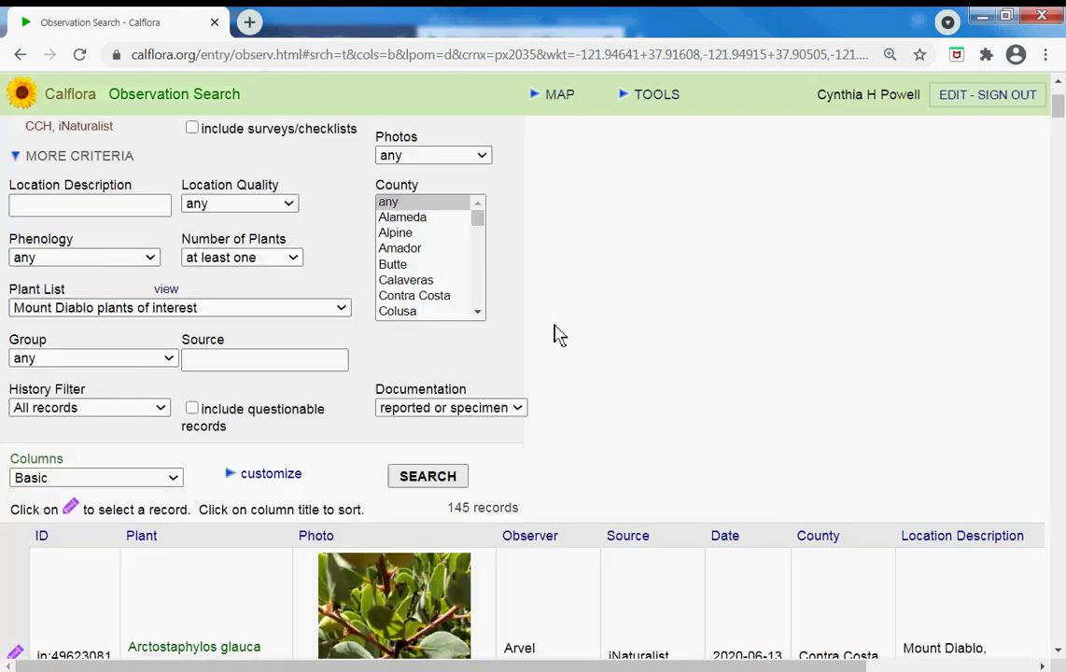
{"action": "scroll", "coordinate": [557, 334], "scroll_direction": "down", "scroll_amount": 2}
{"action": "scroll", "coordinate": [556, 334], "scroll_direction": "down", "scroll_amount": 2}
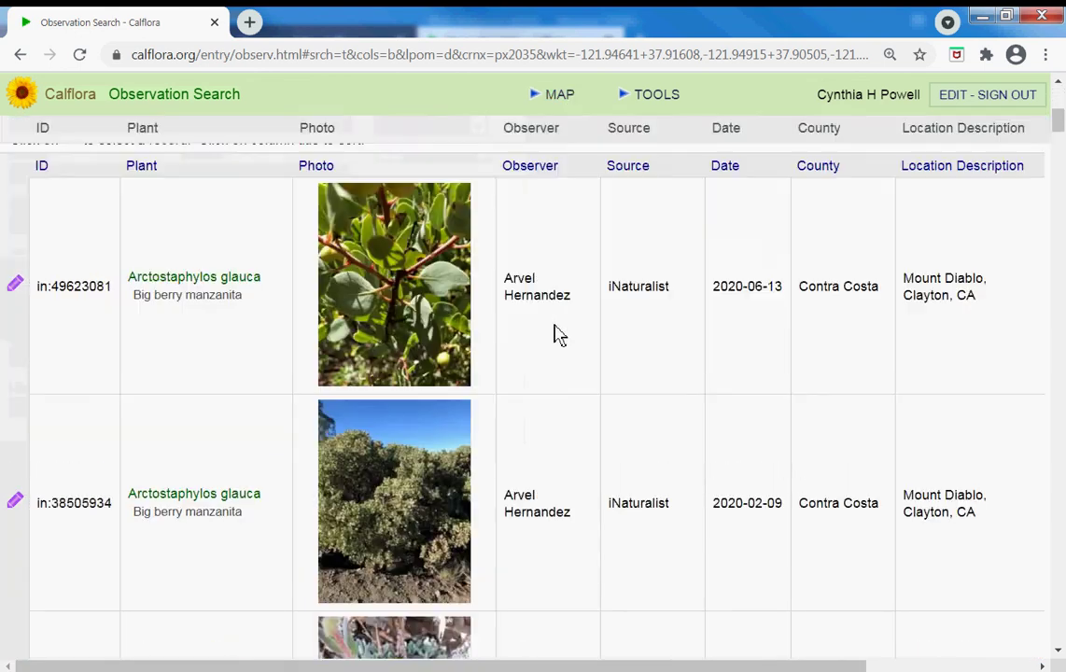
{"action": "scroll", "coordinate": [556, 334], "scroll_direction": "up", "scroll_amount": 2}
{"action": "scroll", "coordinate": [556, 334], "scroll_direction": "up", "scroll_amount": 3}
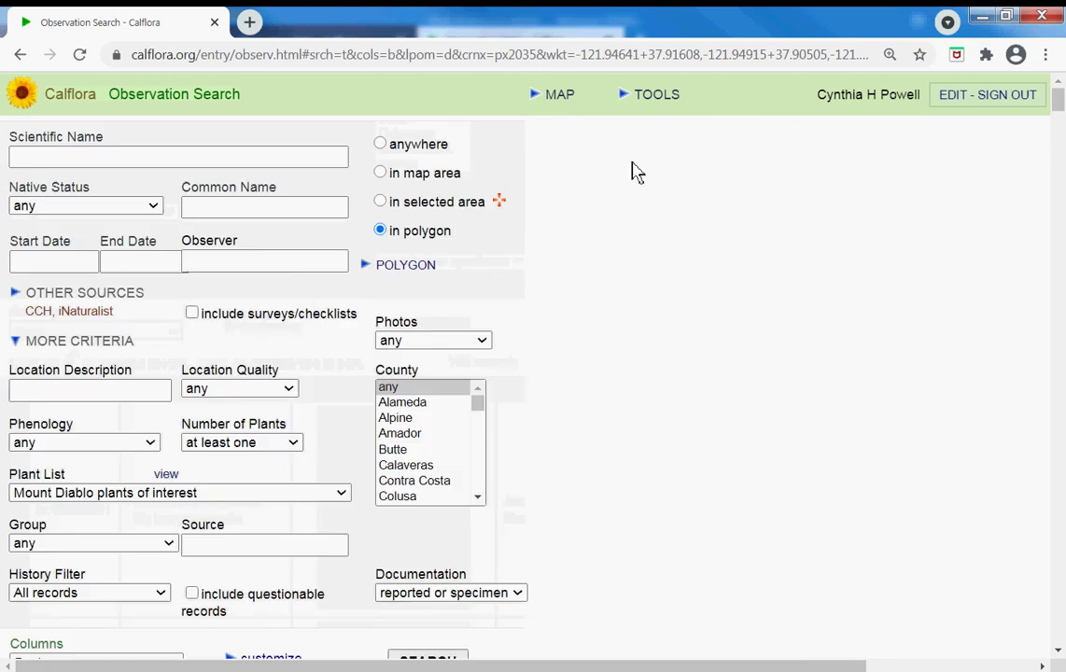
Step: Save the current search as 'Mount Diablo Alert' from the saved searches tools, confirming it
{"action": "left_click", "coordinate": [653, 97]}
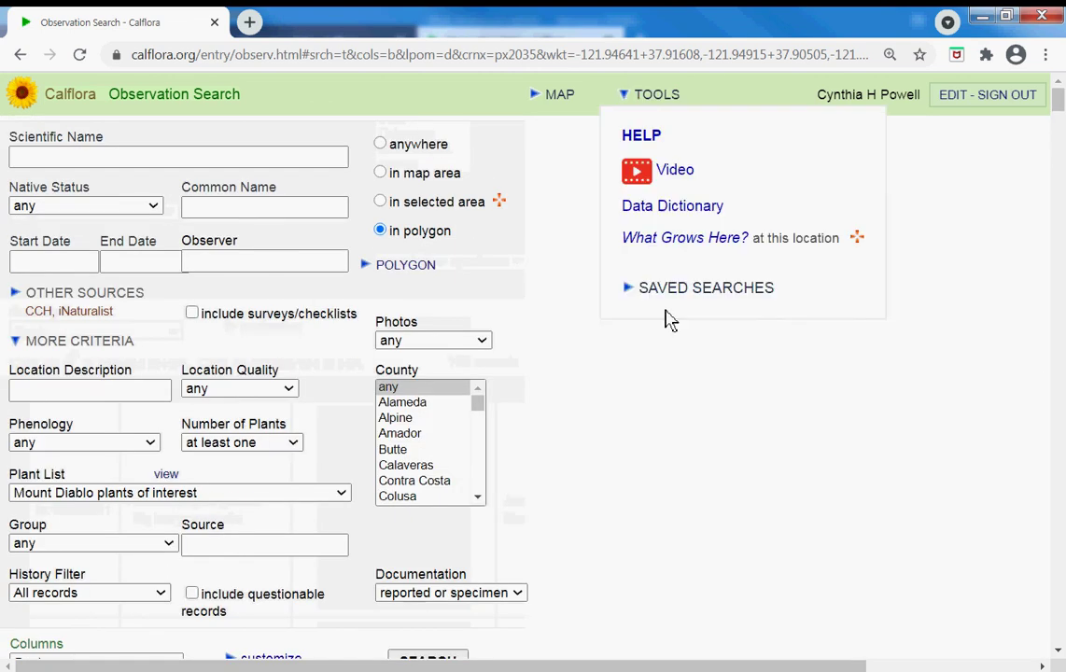
{"action": "left_click", "coordinate": [669, 291]}
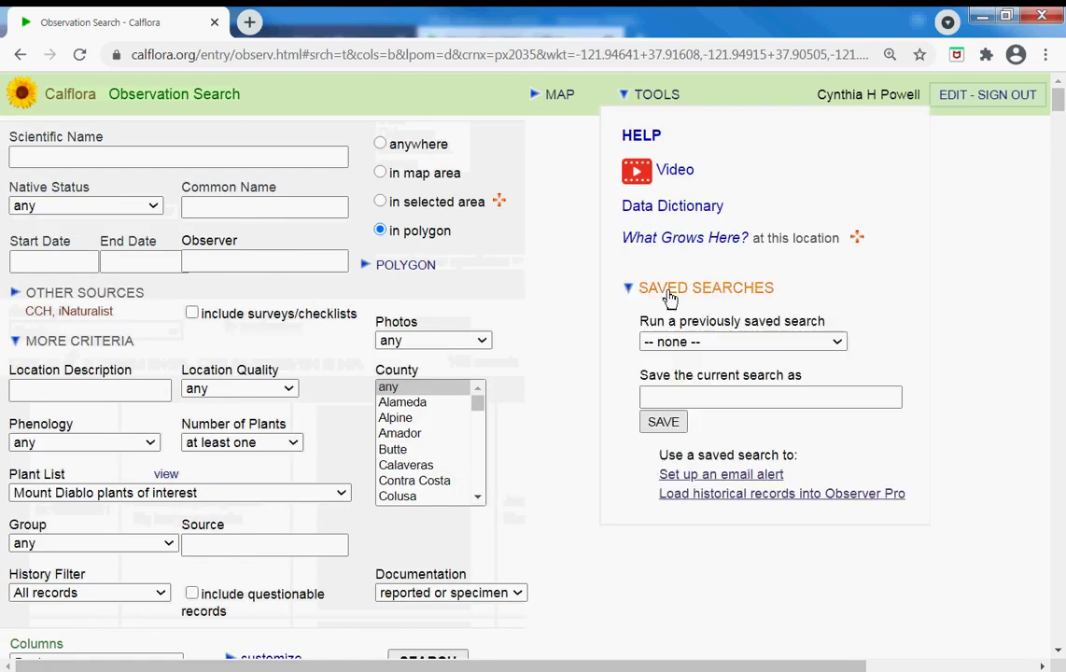
{"action": "left_click", "coordinate": [677, 396]}
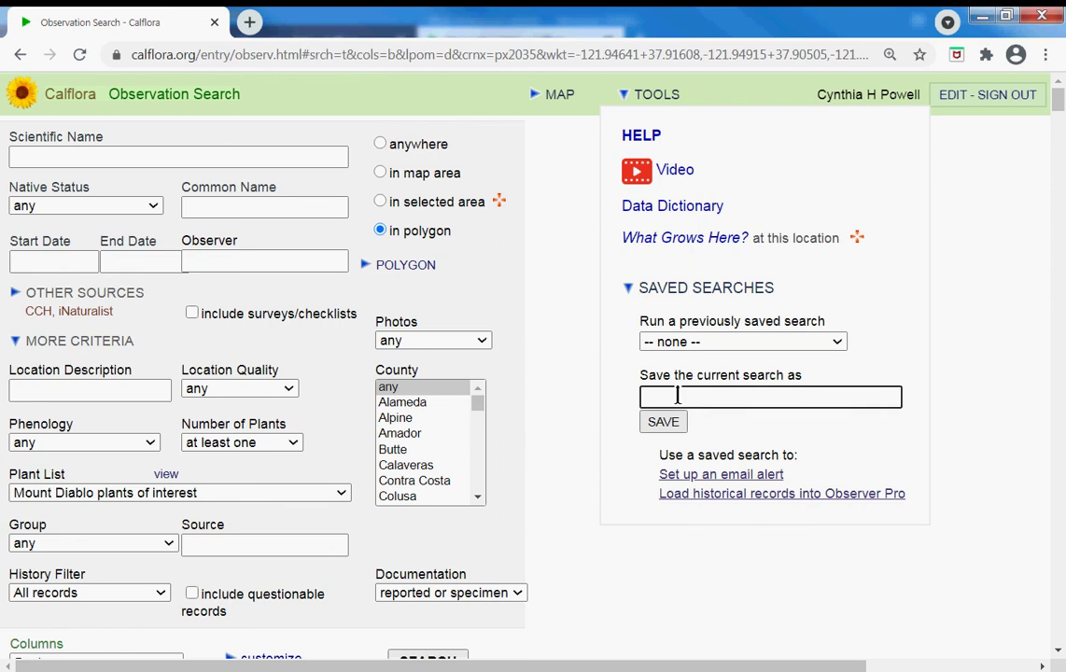
{"action": "type", "text": "Mount Diablo "}
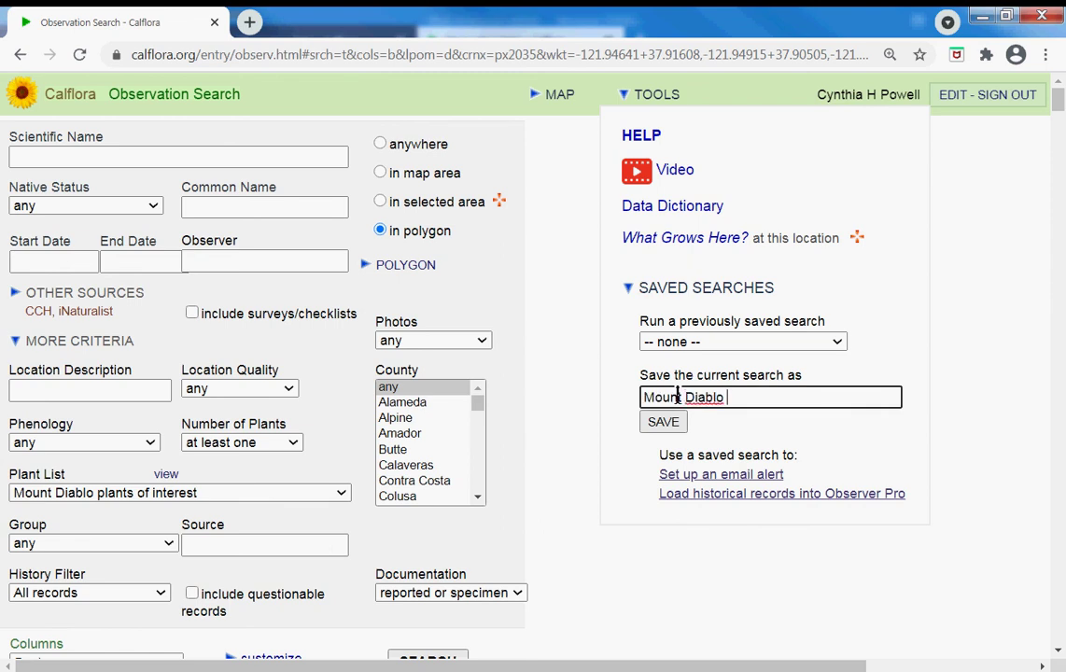
{"action": "type", "text": "Alert"}
{"action": "left_click", "coordinate": [668, 422]}
{"action": "left_click", "coordinate": [617, 374]}
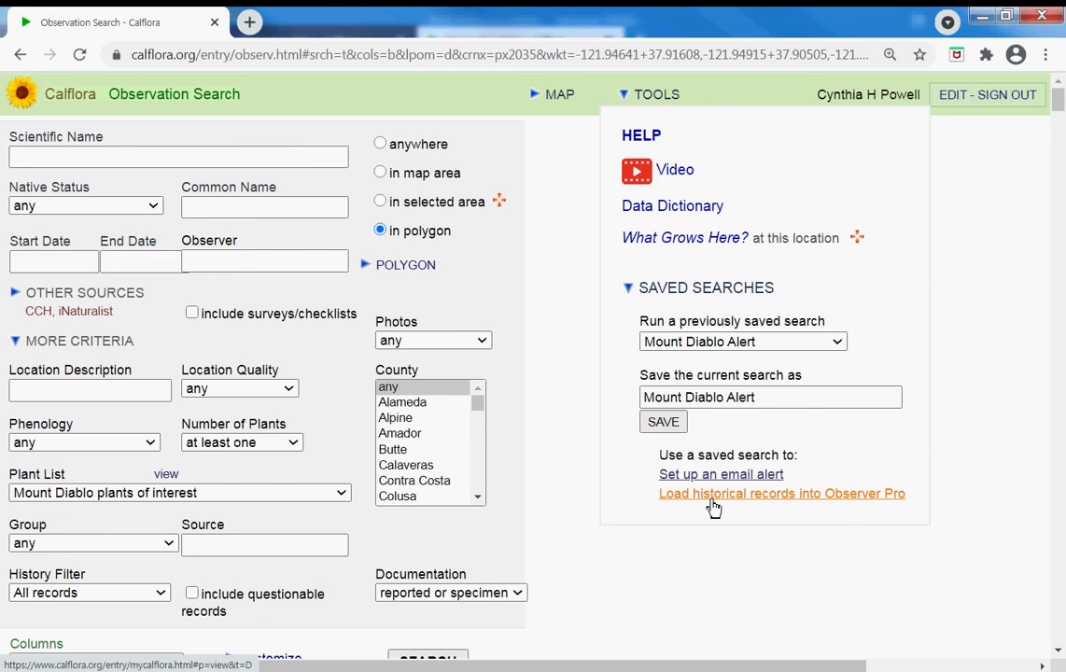
Step: Open the email alerts setup page and review the existing alerts
{"action": "left_click", "coordinate": [702, 476]}
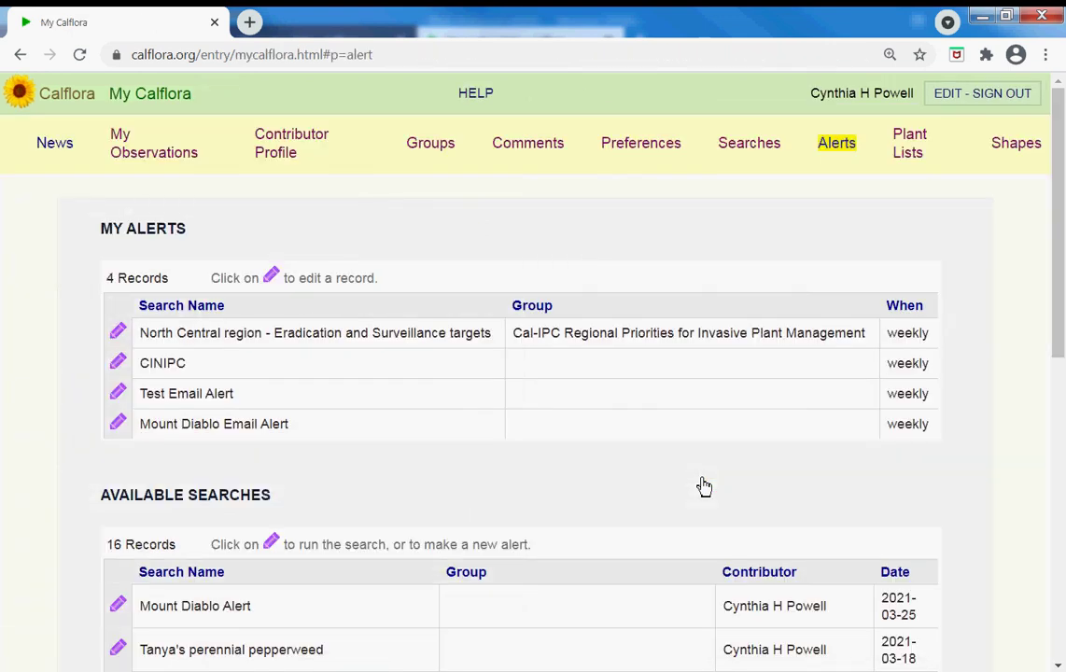
{"action": "scroll", "coordinate": [657, 504], "scroll_direction": "down", "scroll_amount": 3}
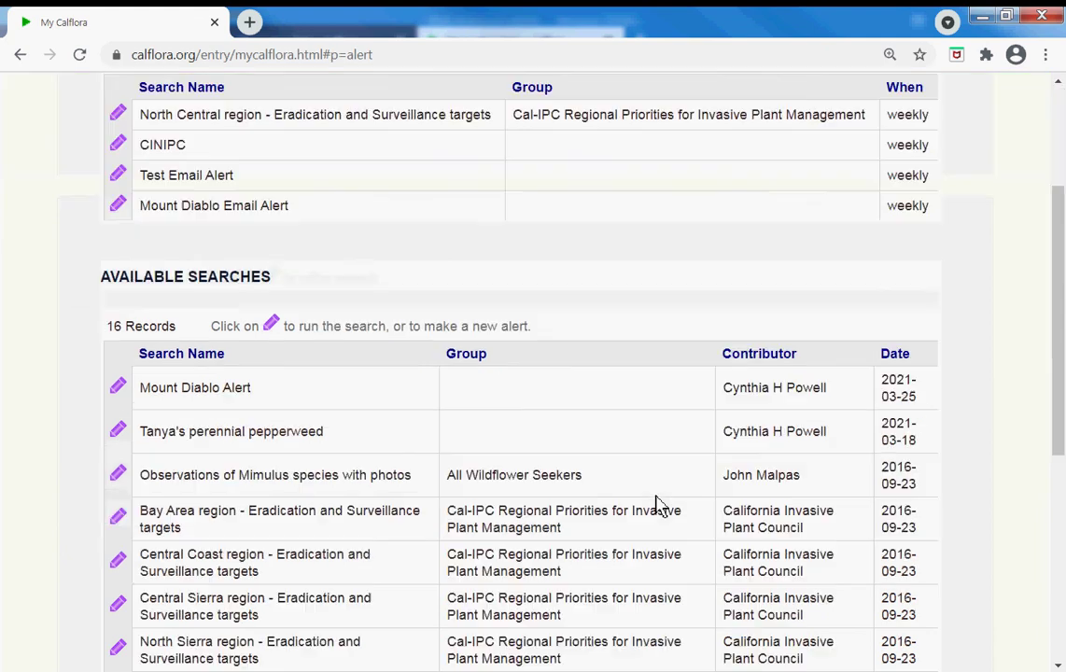
{"action": "scroll", "coordinate": [233, 317], "scroll_direction": "down", "scroll_amount": 1}
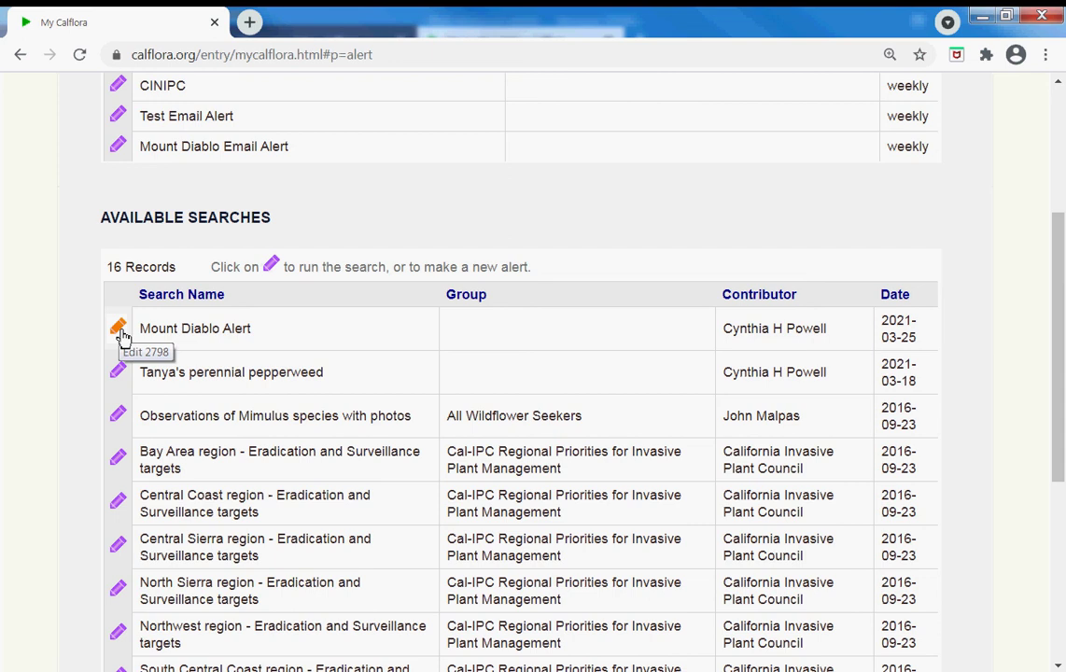
{"action": "left_click_drag", "start_coordinate": [302, 159], "coordinate": [232, 153]}
{"action": "left_click_drag", "start_coordinate": [157, 158], "coordinate": [143, 157]}
{"action": "left_click", "coordinate": [173, 157]}
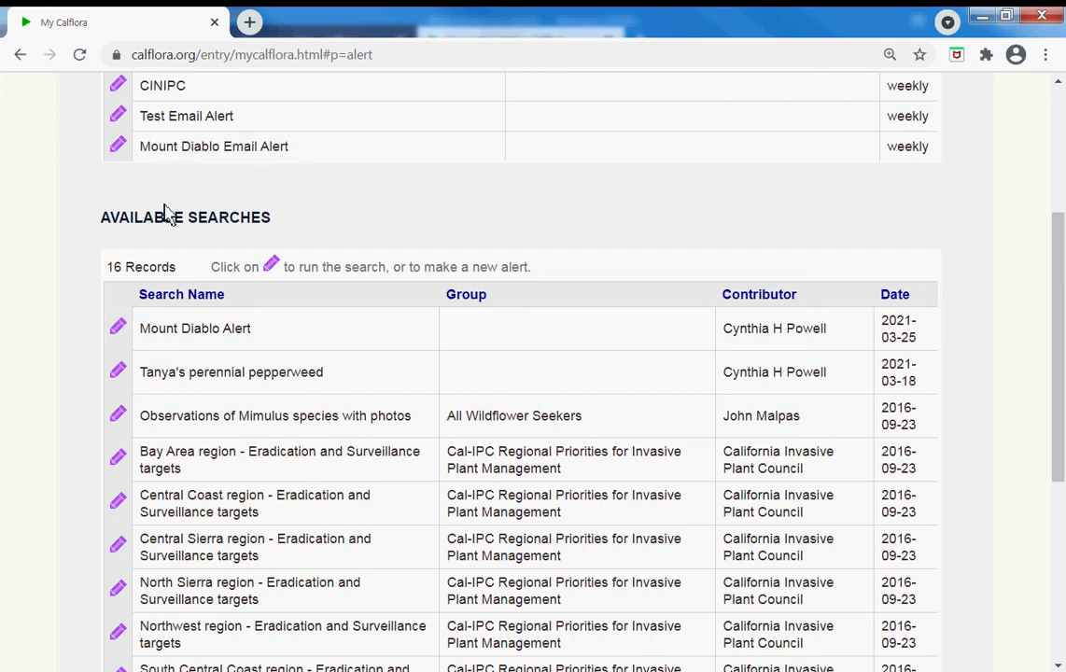
Step: Add the Mount Diablo Alert search as a weekly email alert
{"action": "left_click", "coordinate": [121, 329]}
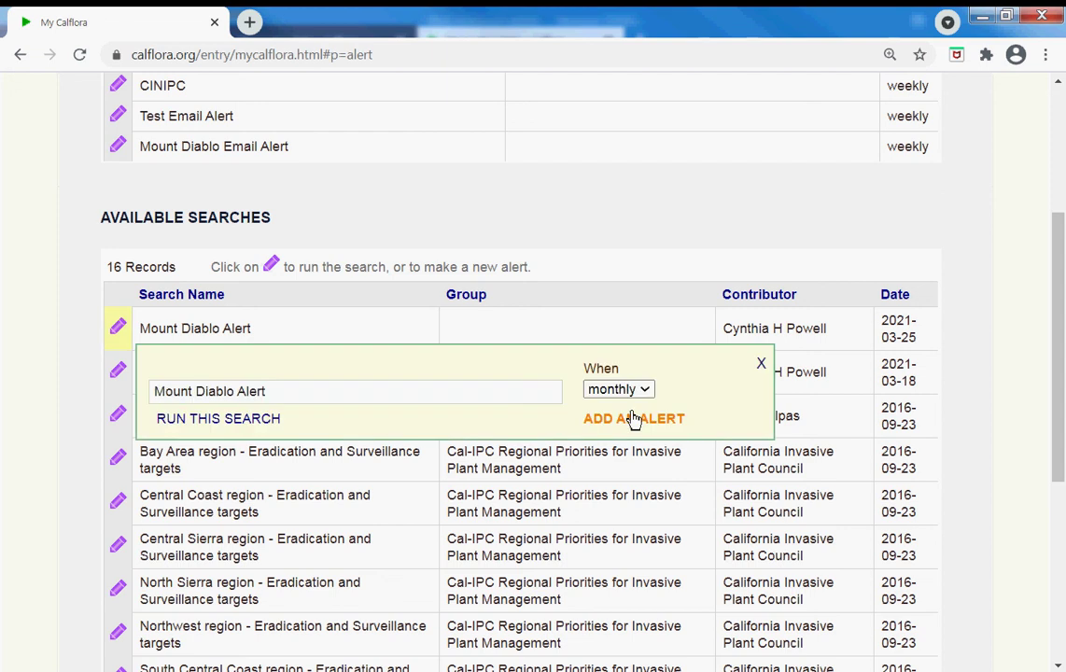
{"action": "left_click", "coordinate": [619, 390]}
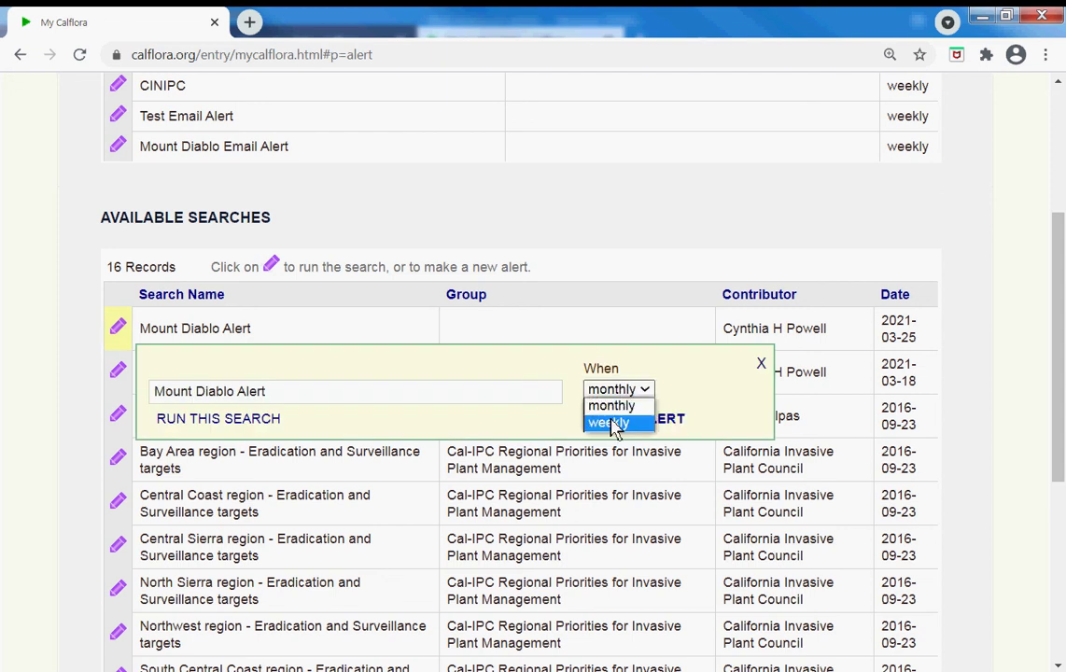
{"action": "left_click", "coordinate": [610, 424]}
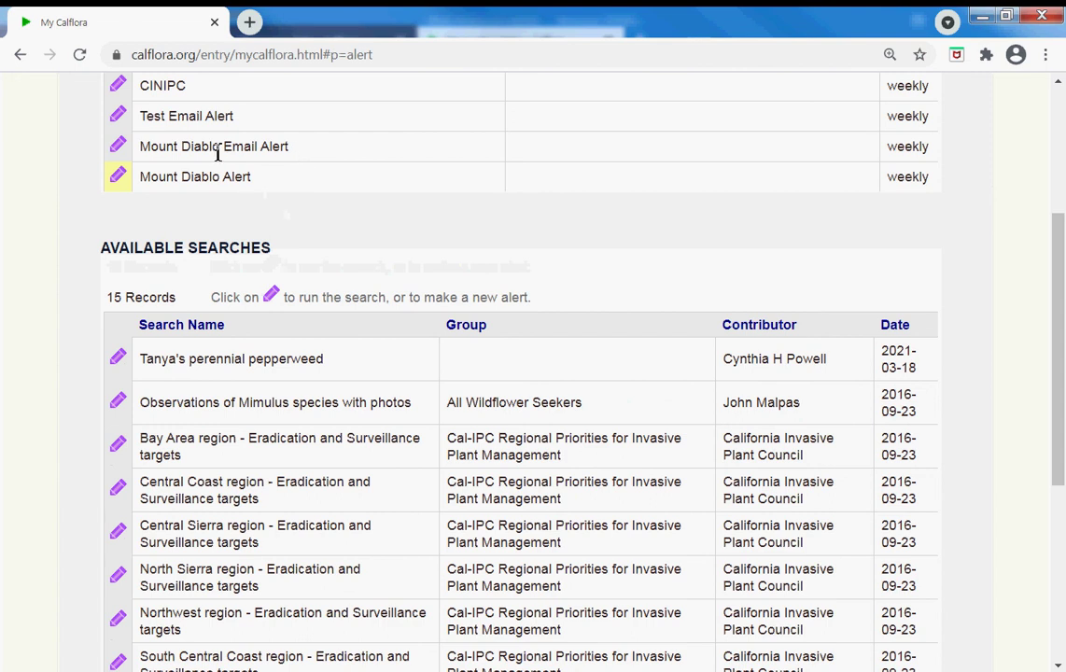
{"action": "scroll", "coordinate": [309, 275], "scroll_direction": "up", "scroll_amount": 2}
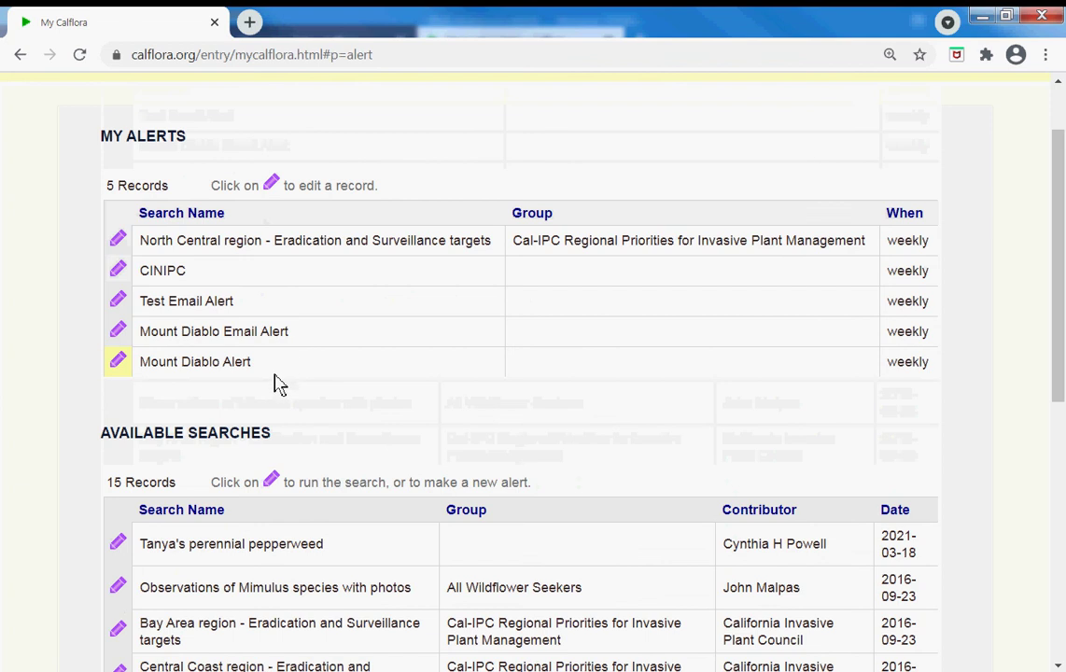
{"action": "scroll", "coordinate": [278, 384], "scroll_direction": "up", "scroll_amount": 1}
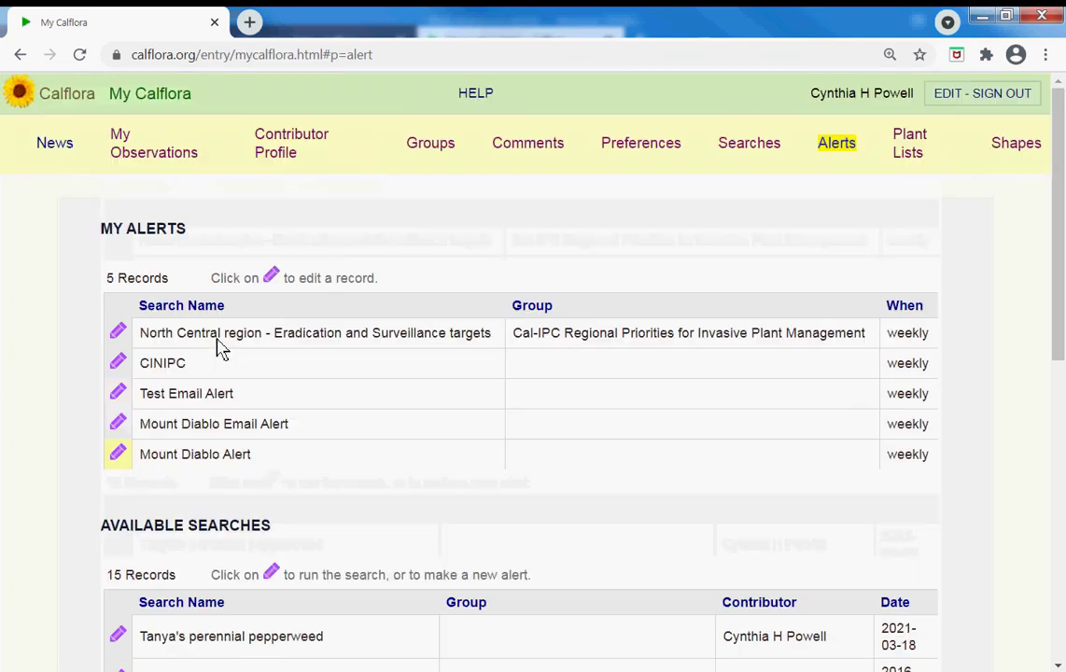
Step: Go from the Calflora home page to Contact Calflora and select the whole example species-query URL
{"action": "left_click", "coordinate": [67, 100]}
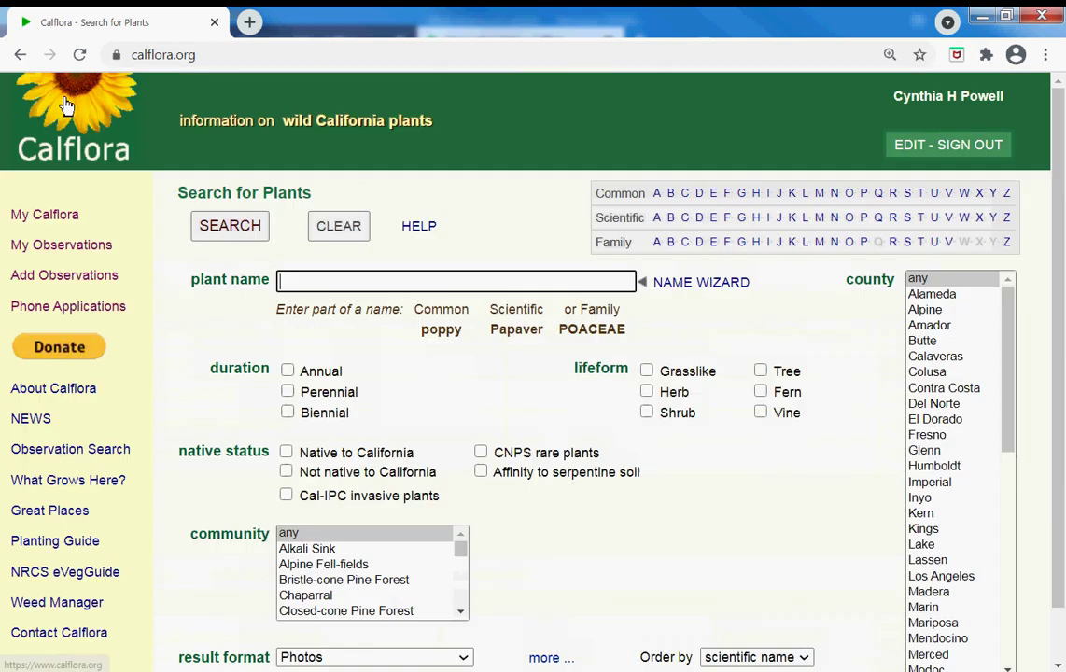
{"action": "left_click", "coordinate": [82, 638]}
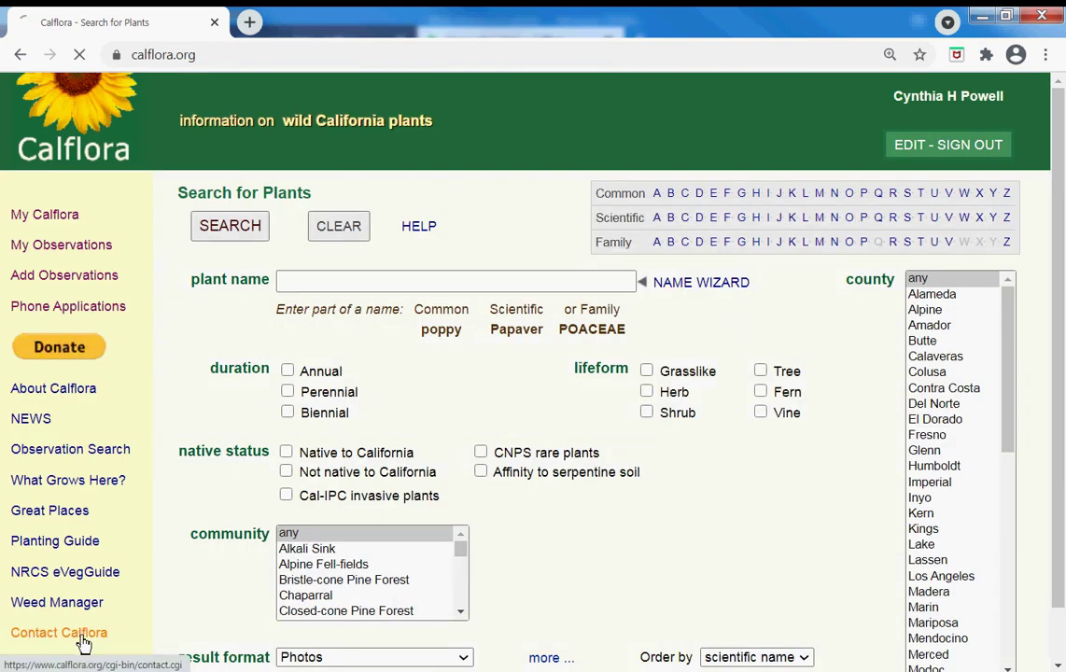
{"action": "left_click_drag", "start_coordinate": [297, 297], "coordinate": [106, 312]}
{"action": "left_click", "coordinate": [152, 405]}
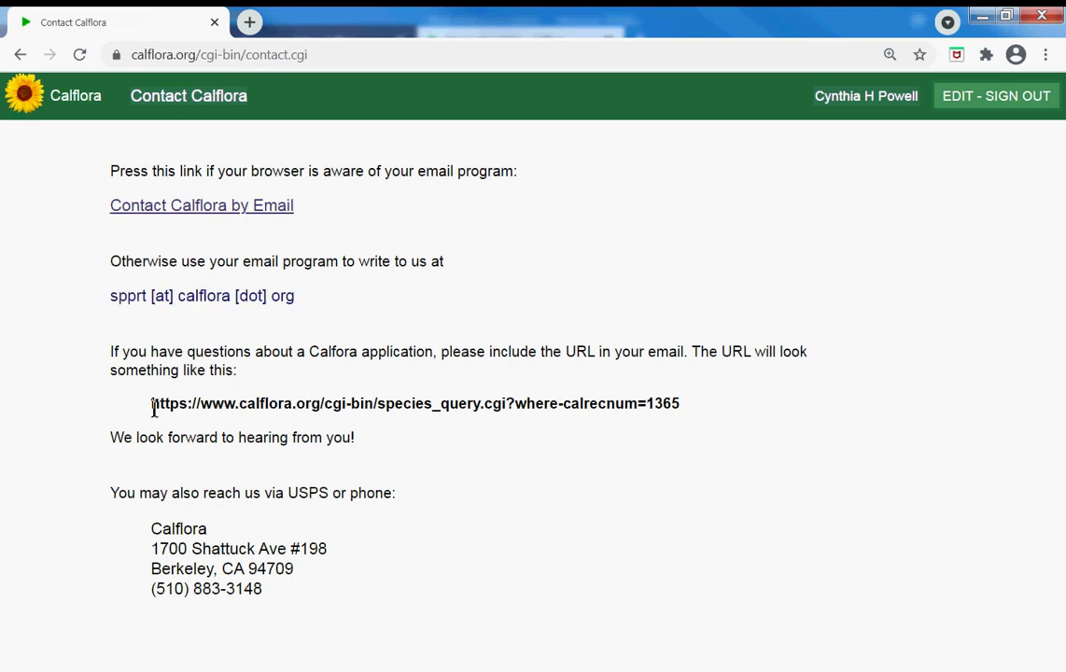
{"action": "left_click_drag", "start_coordinate": [151, 404], "coordinate": [689, 422]}
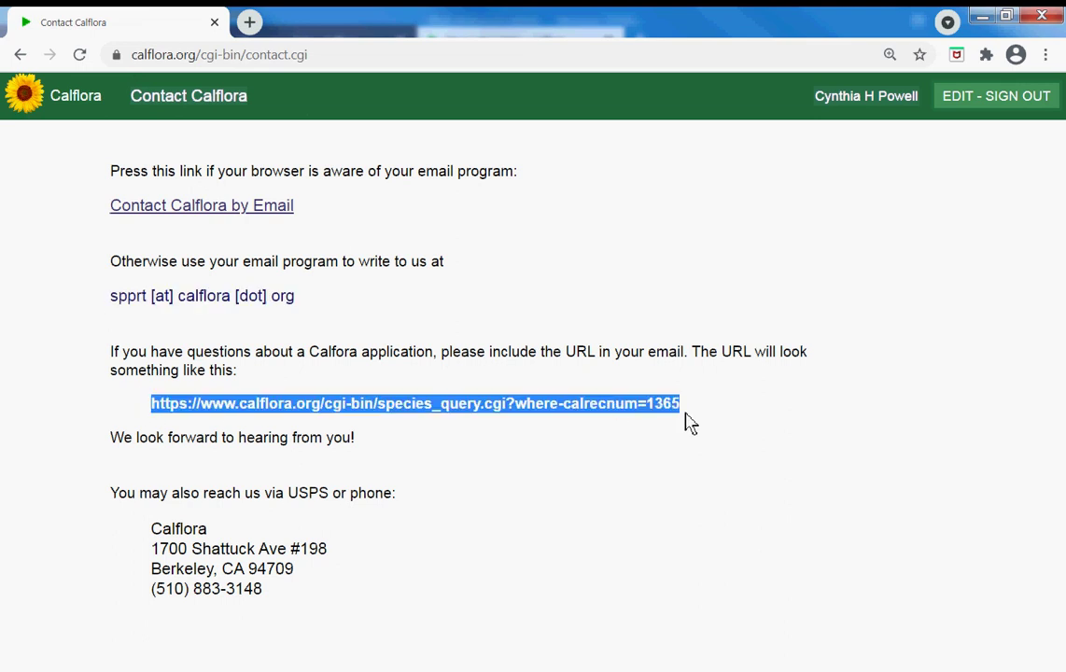